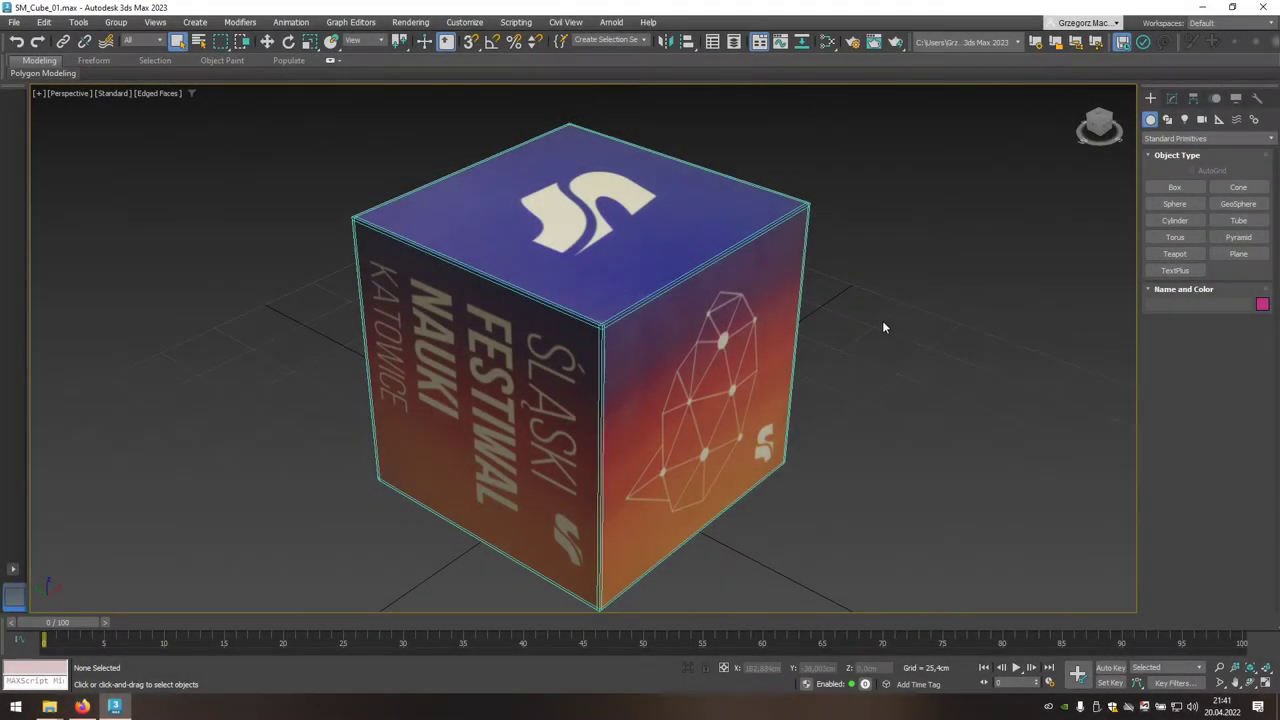
# Scale the festival cube to 50 percent through the scale type-in, then undo it
pyautogui.click(657, 340)
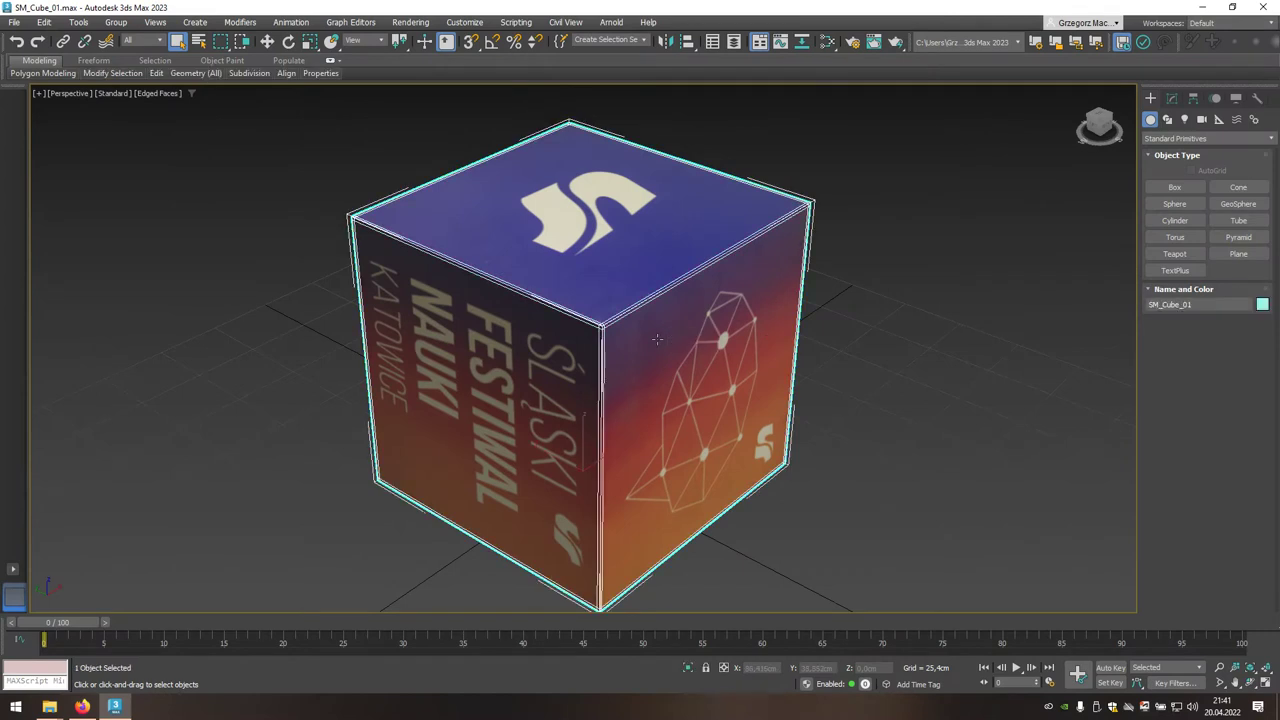
pyautogui.rightClick(309, 41)
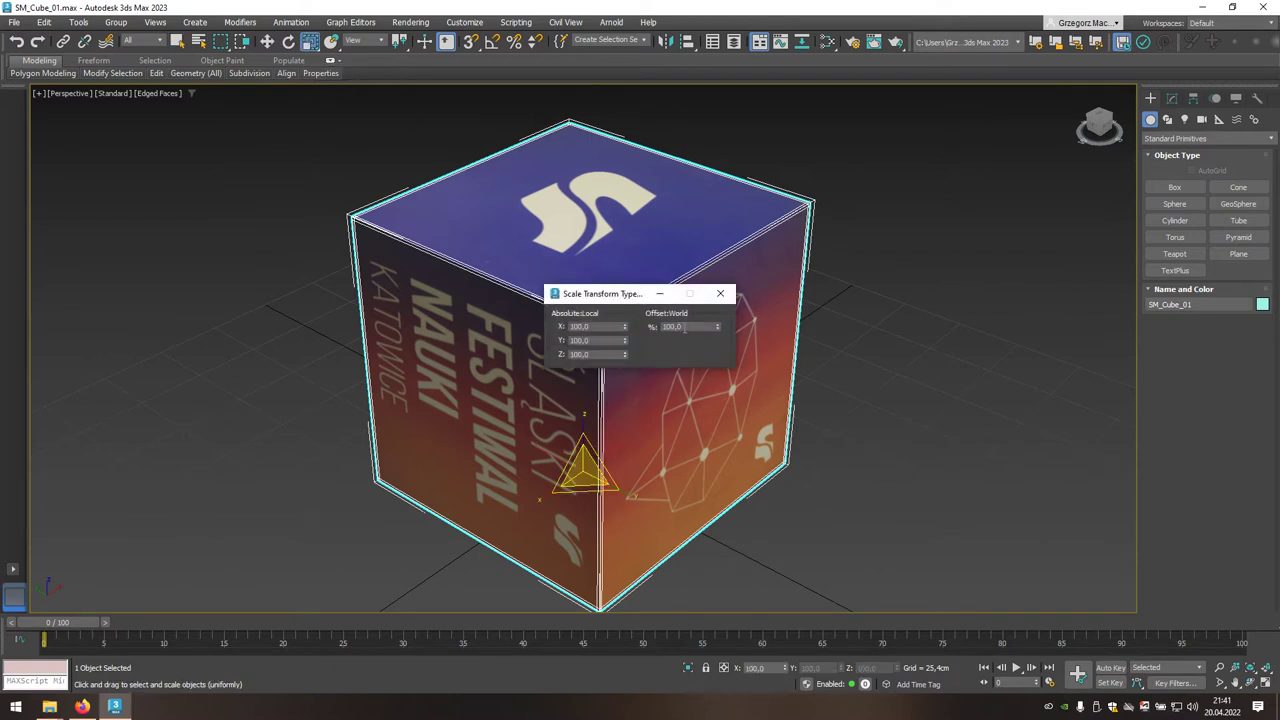
pyautogui.doubleClick(678, 329)
pyautogui.write('50')
pyautogui.press('Return')
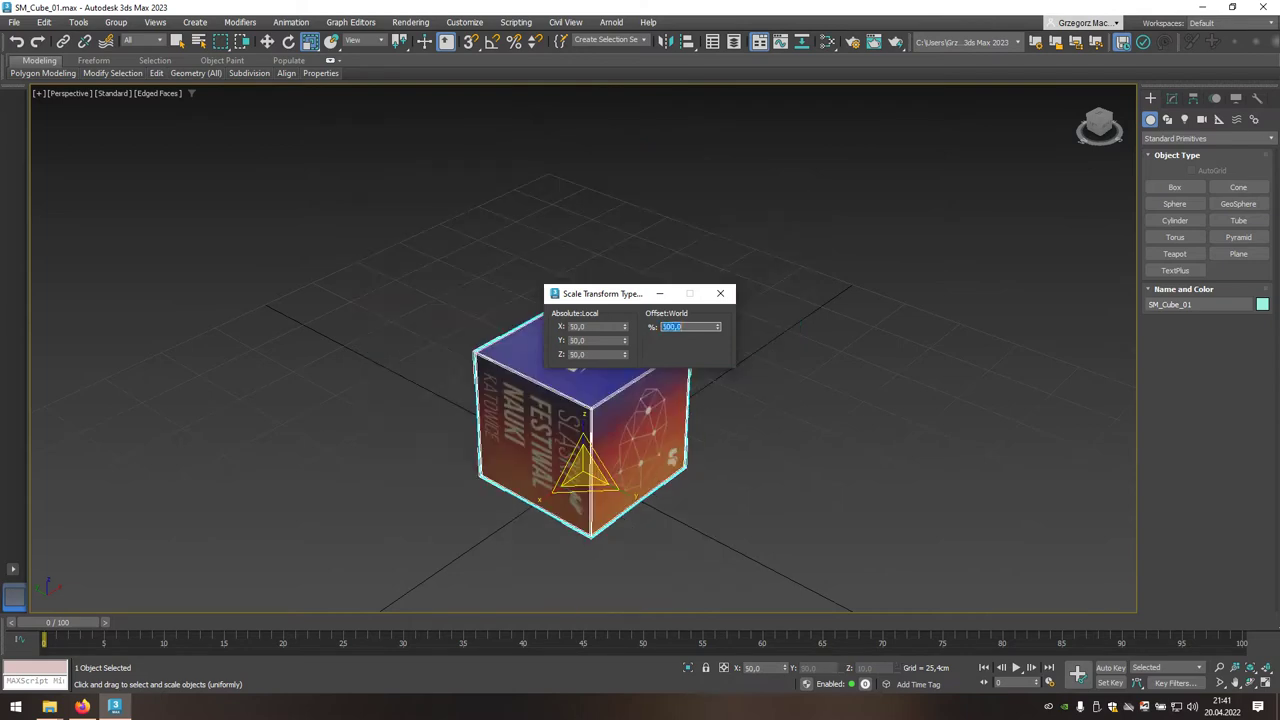
pyautogui.click(720, 293)
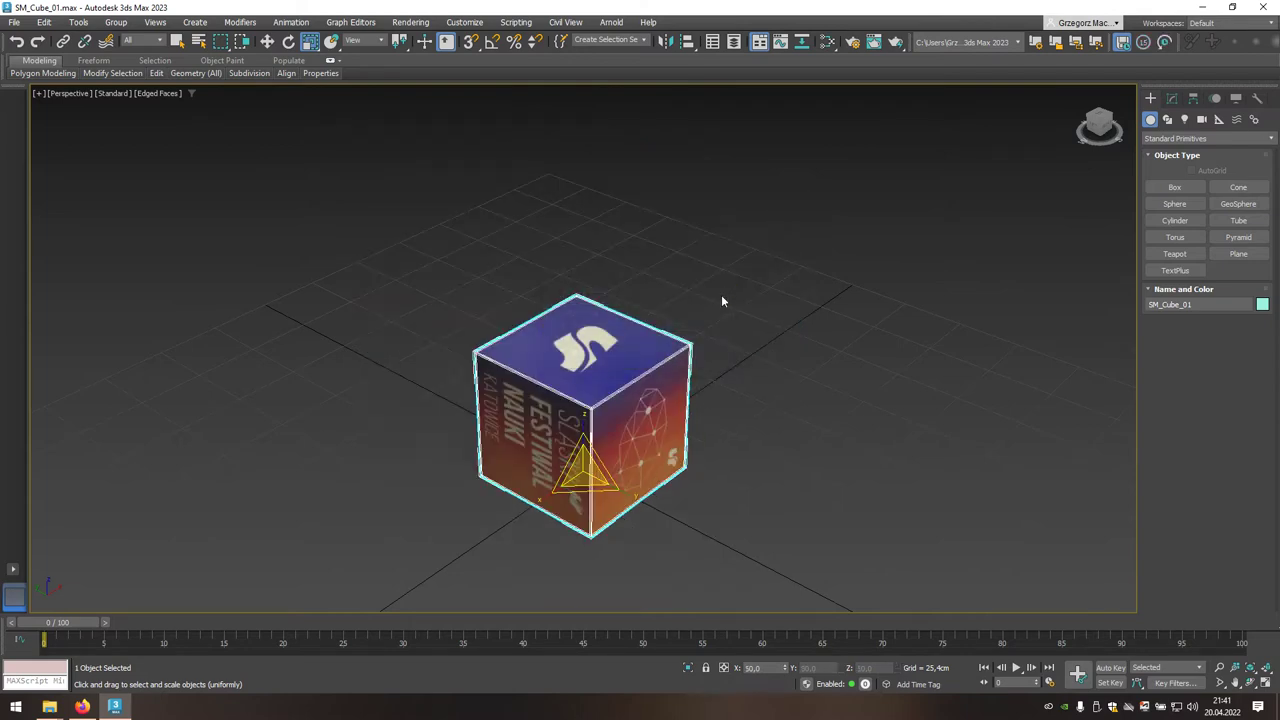
pyautogui.hotkey('ctrl', 'z')
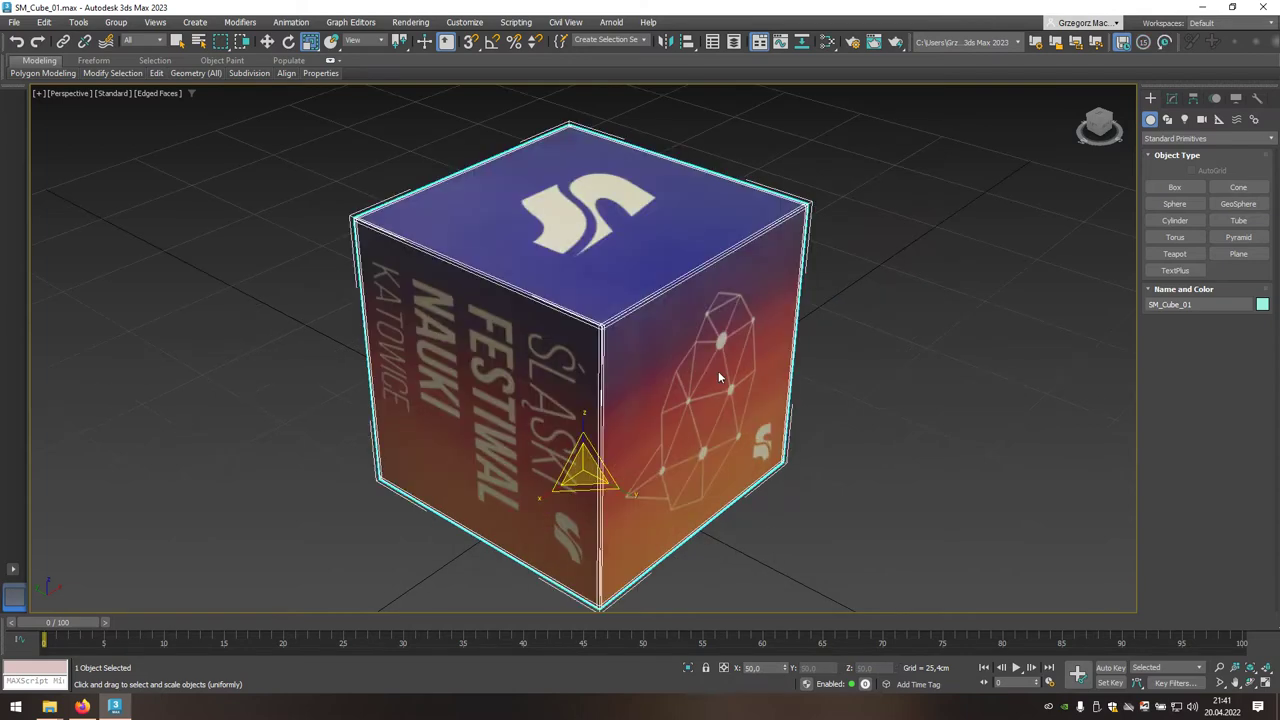
# Apply Reset Transform and Reset Scale to the cube under Adjust Transform in Hierarchy
pyautogui.click(1193, 98)
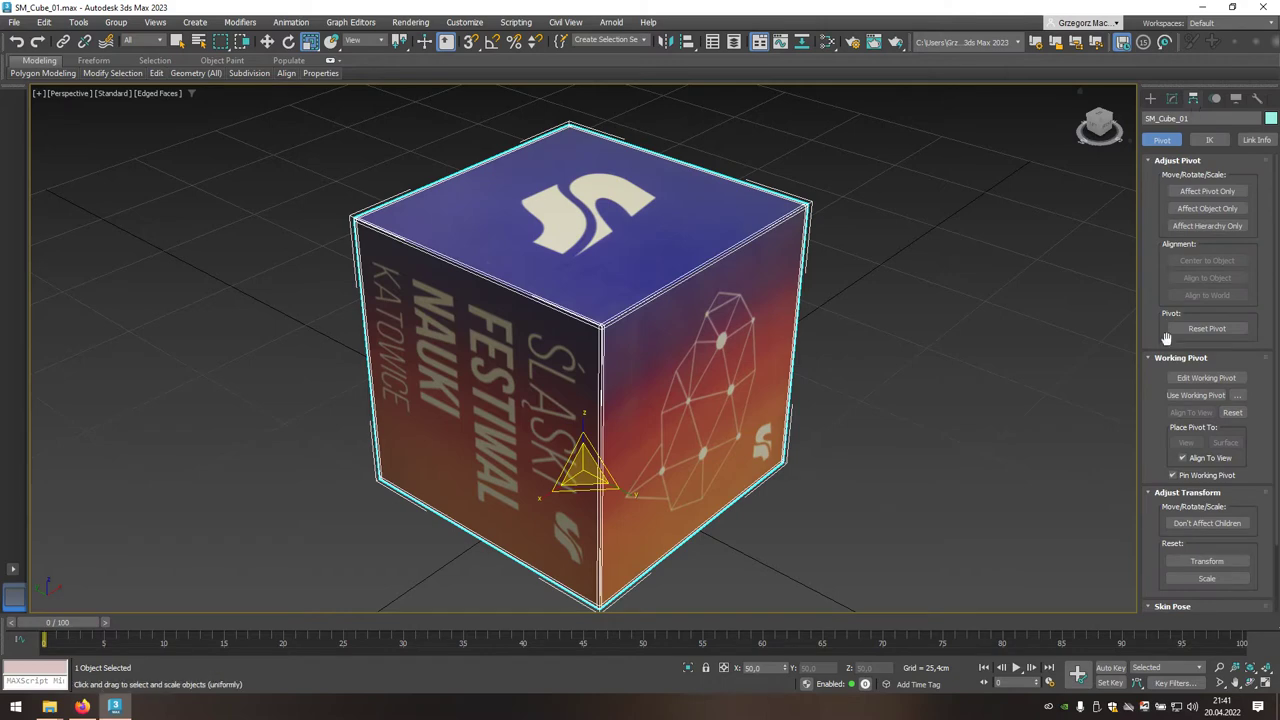
pyautogui.click(1190, 564)
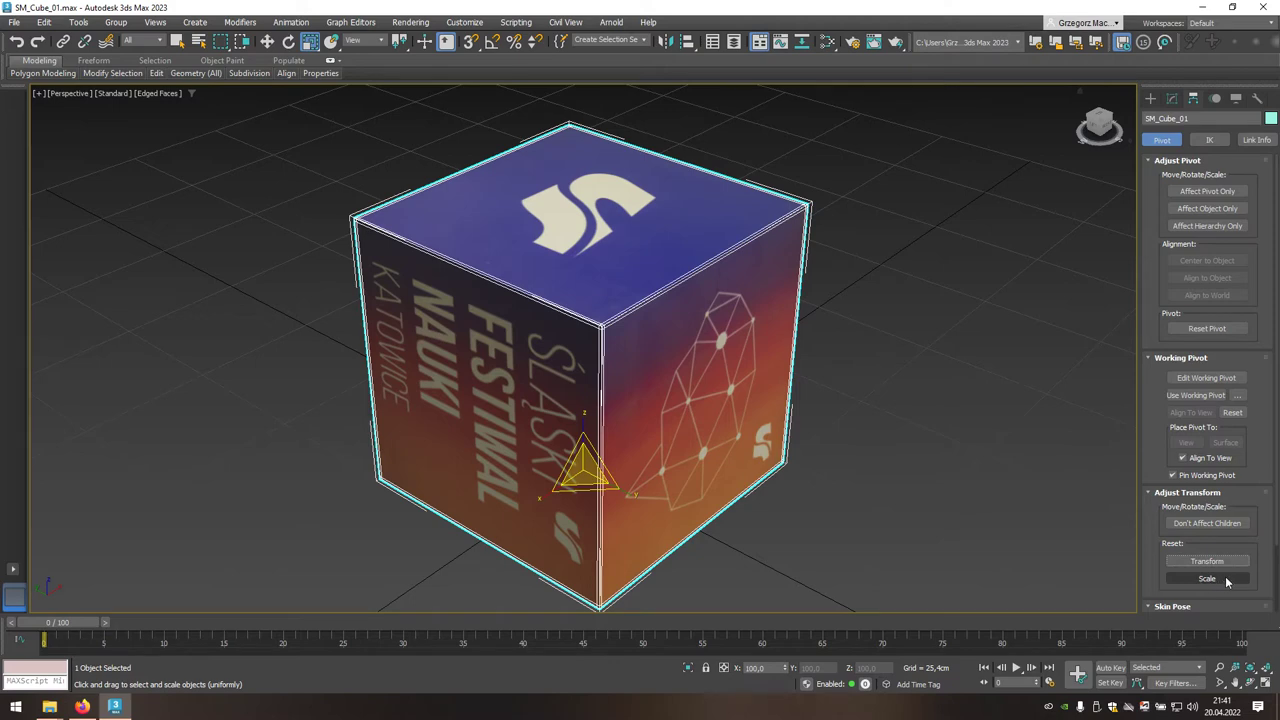
pyautogui.click(1226, 578)
pyautogui.press('q')
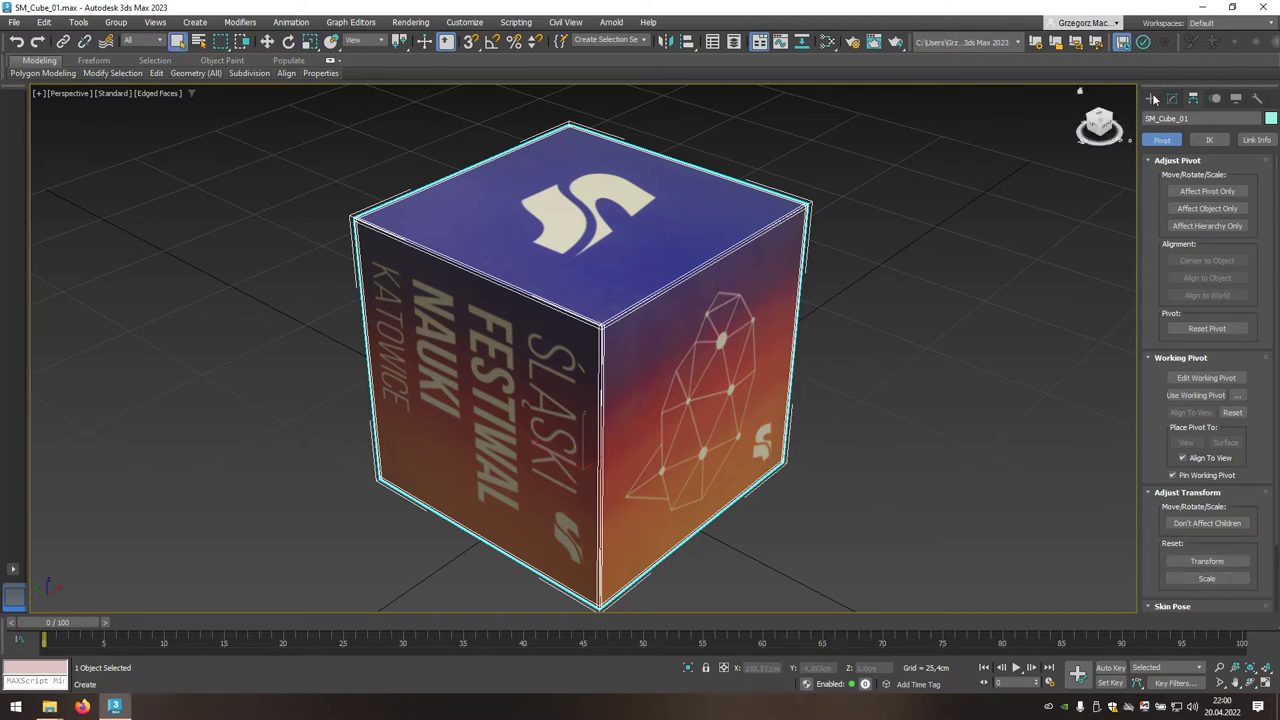
# Copy the festival cube's name SM_Cube_01 from the name field
pyautogui.click(1151, 100)
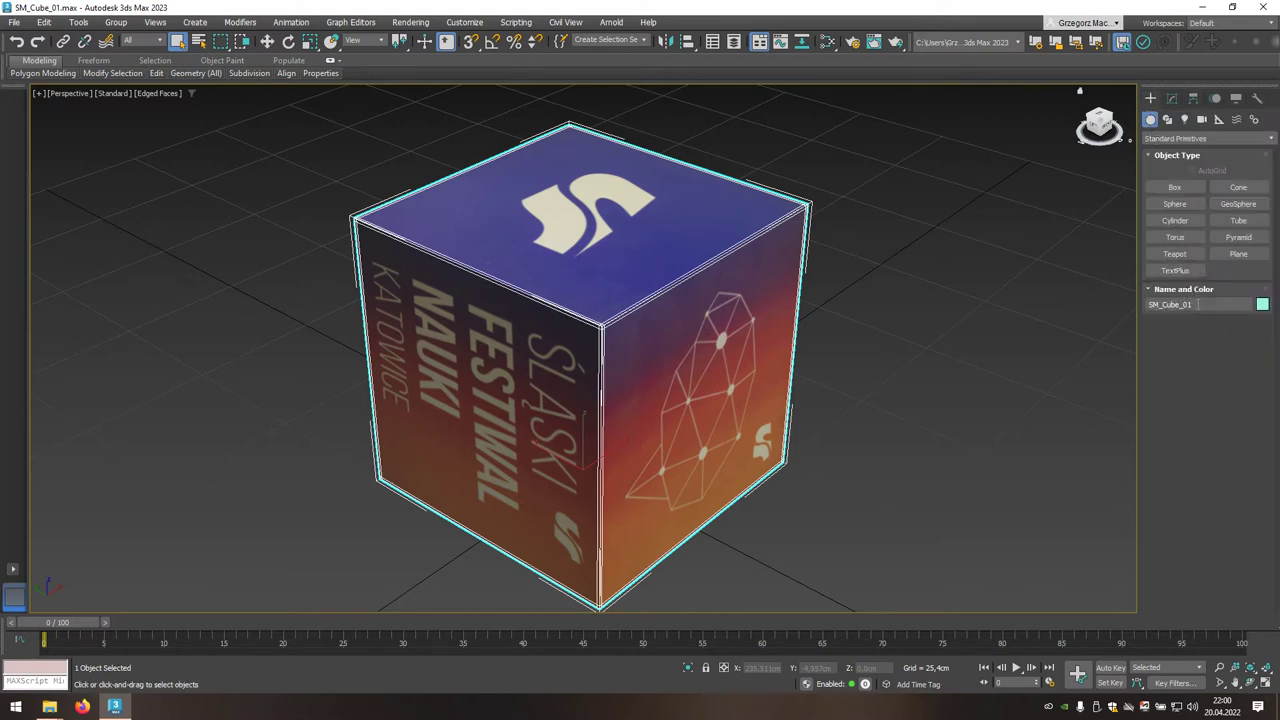
pyautogui.moveTo(1198, 304); pyautogui.dragTo(1156, 304)
pyautogui.rightClick(1166, 305)
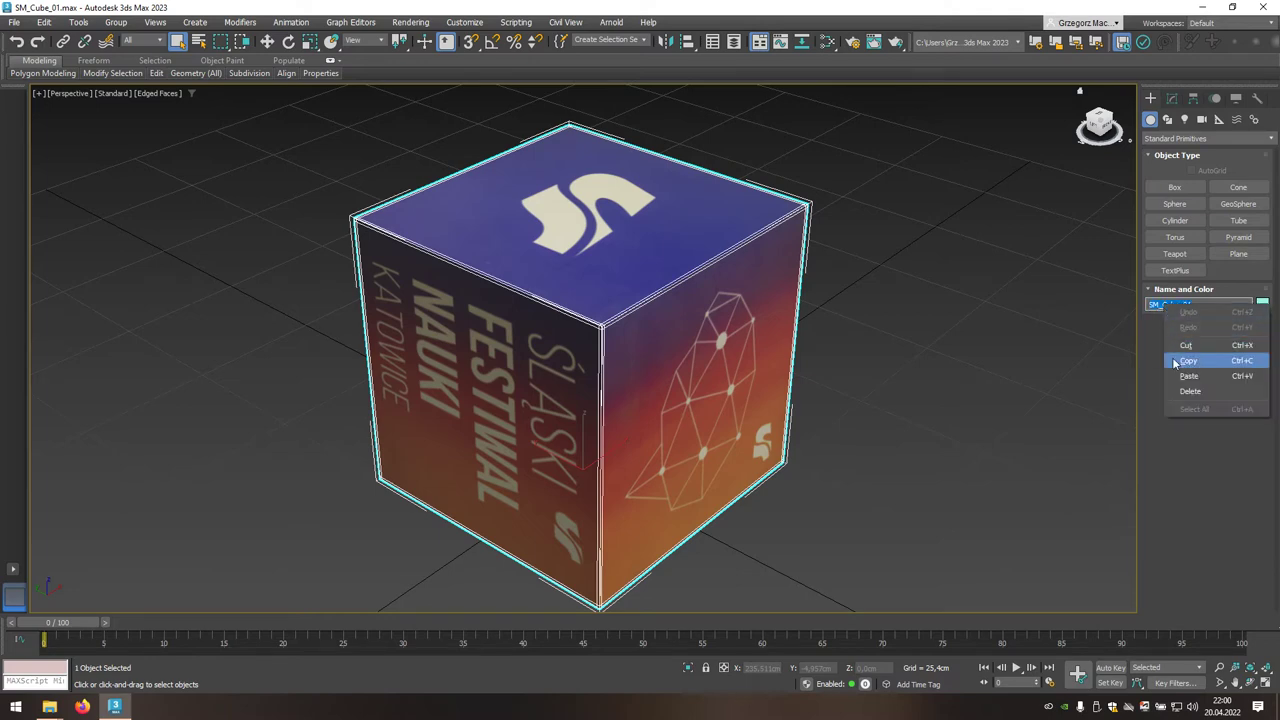
pyautogui.click(1206, 360)
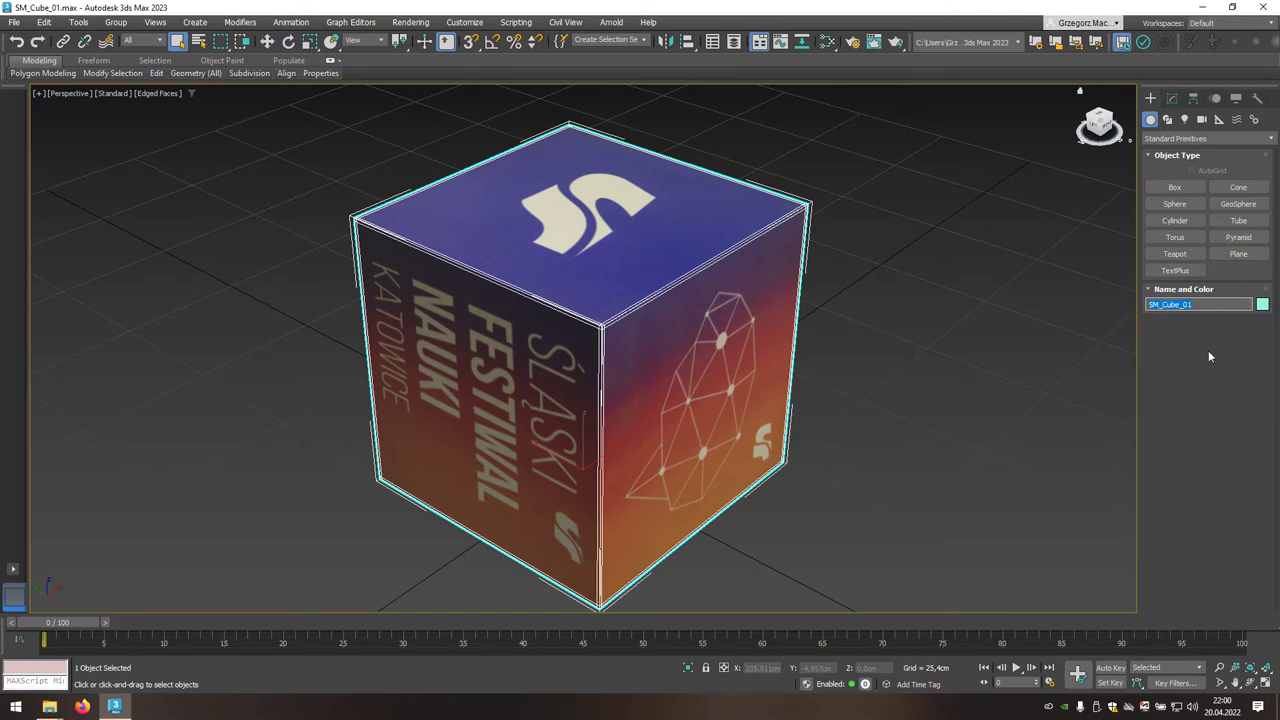
# Draw a box beside the cube and set its length, width and height to 50 cm
pyautogui.click(1175, 187)
pyautogui.moveTo(953, 383); pyautogui.dragTo(997, 452)
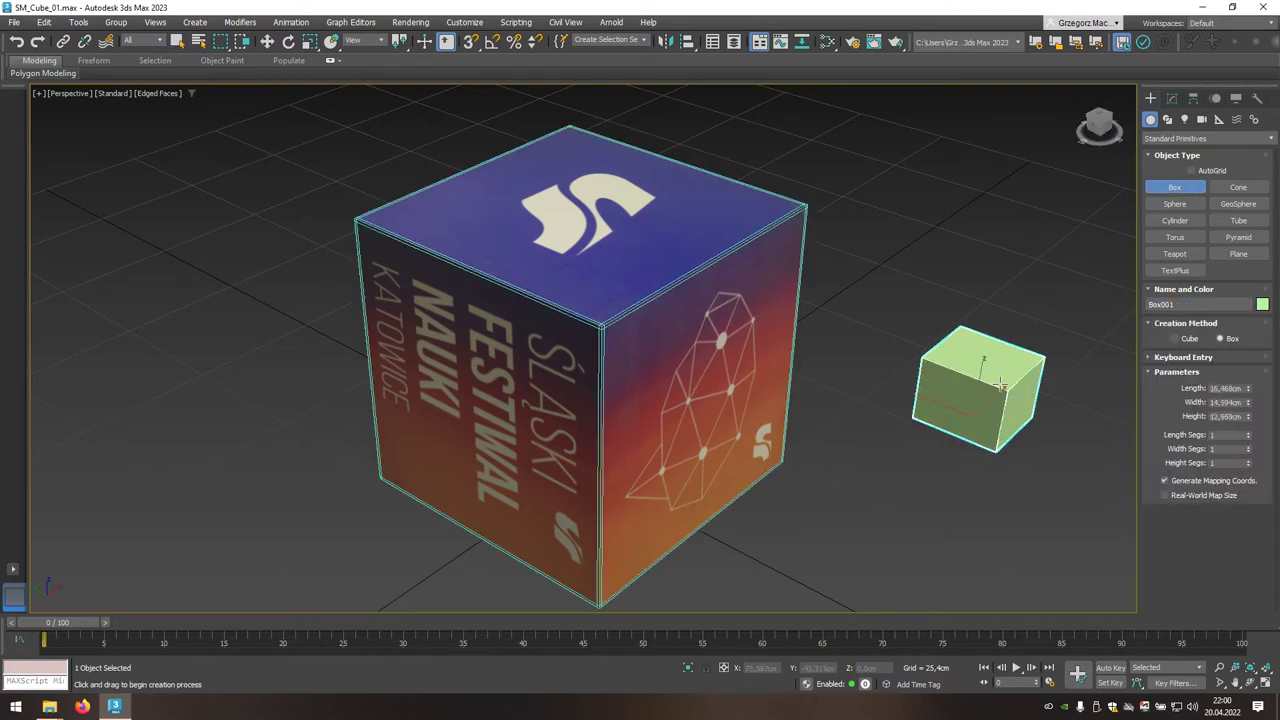
pyautogui.click(1001, 384)
pyautogui.doubleClick(1240, 388)
pyautogui.write('50')
pyautogui.press('Tab')
pyautogui.write('50')
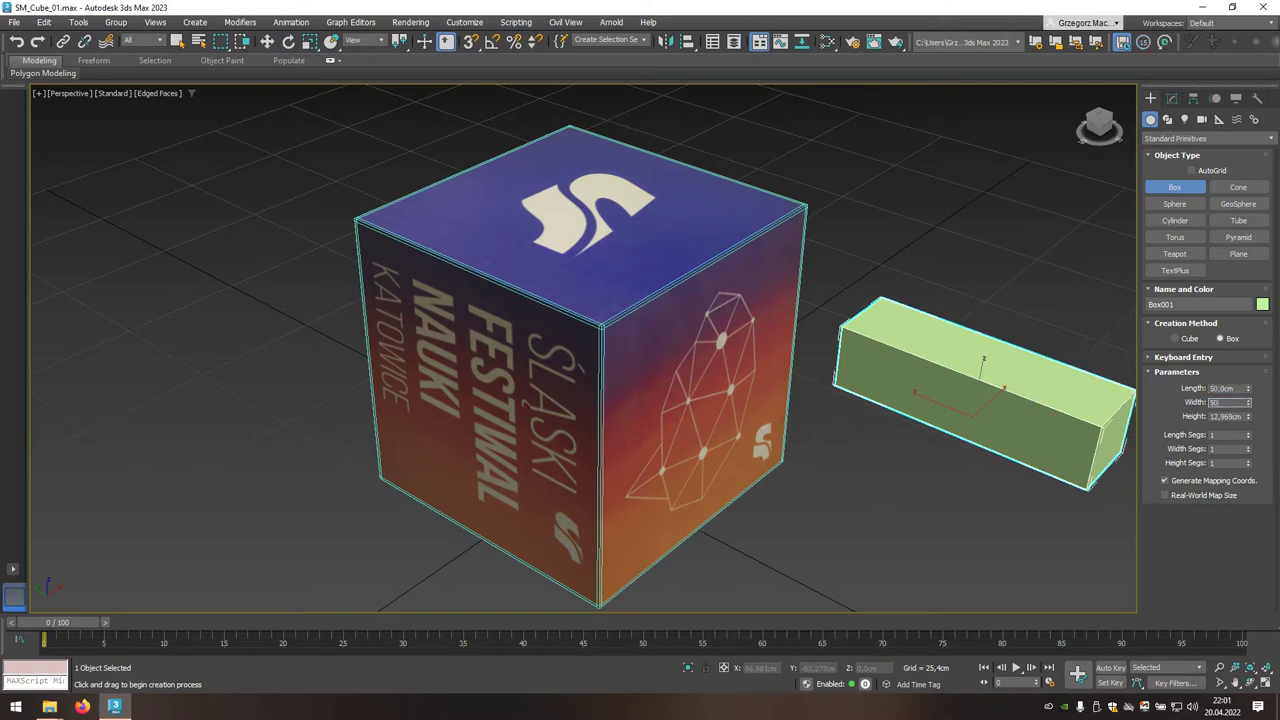
pyautogui.press('Tab')
pyautogui.press('Return')
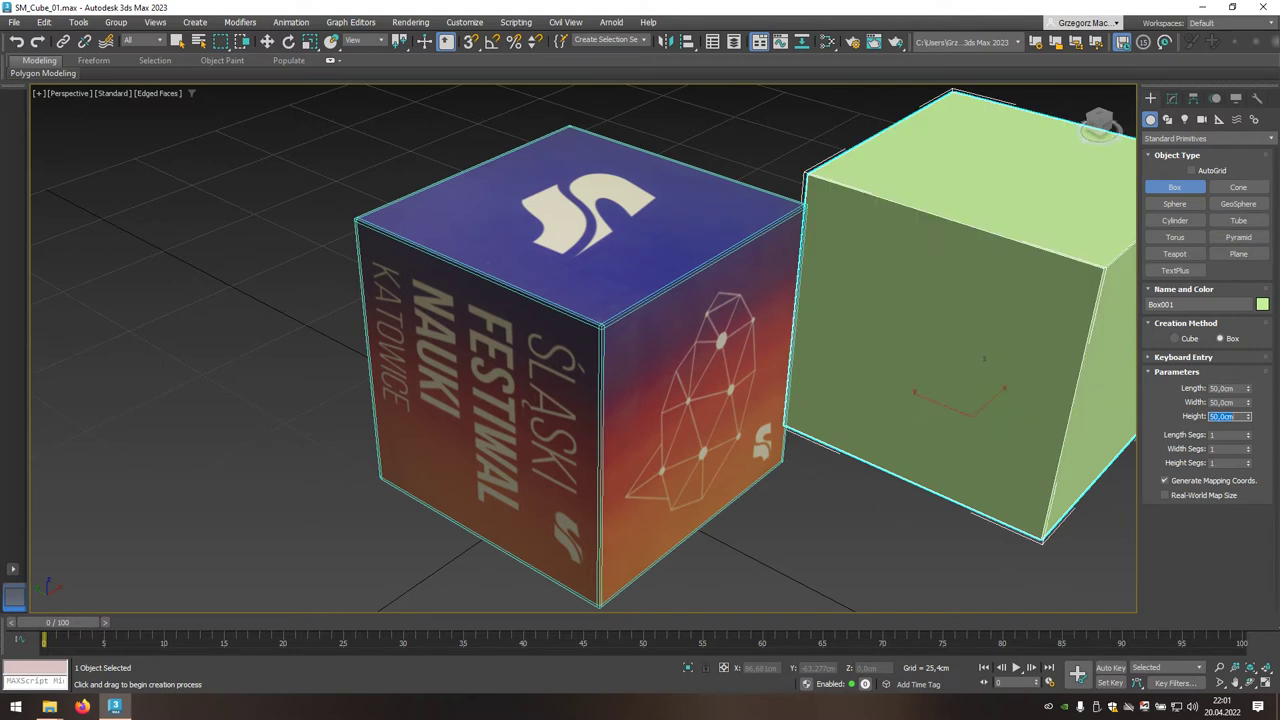
# Turn on See-Through in Box001's Object Properties
pyautogui.rightClick(966, 279)
pyautogui.rightClick(966, 281)
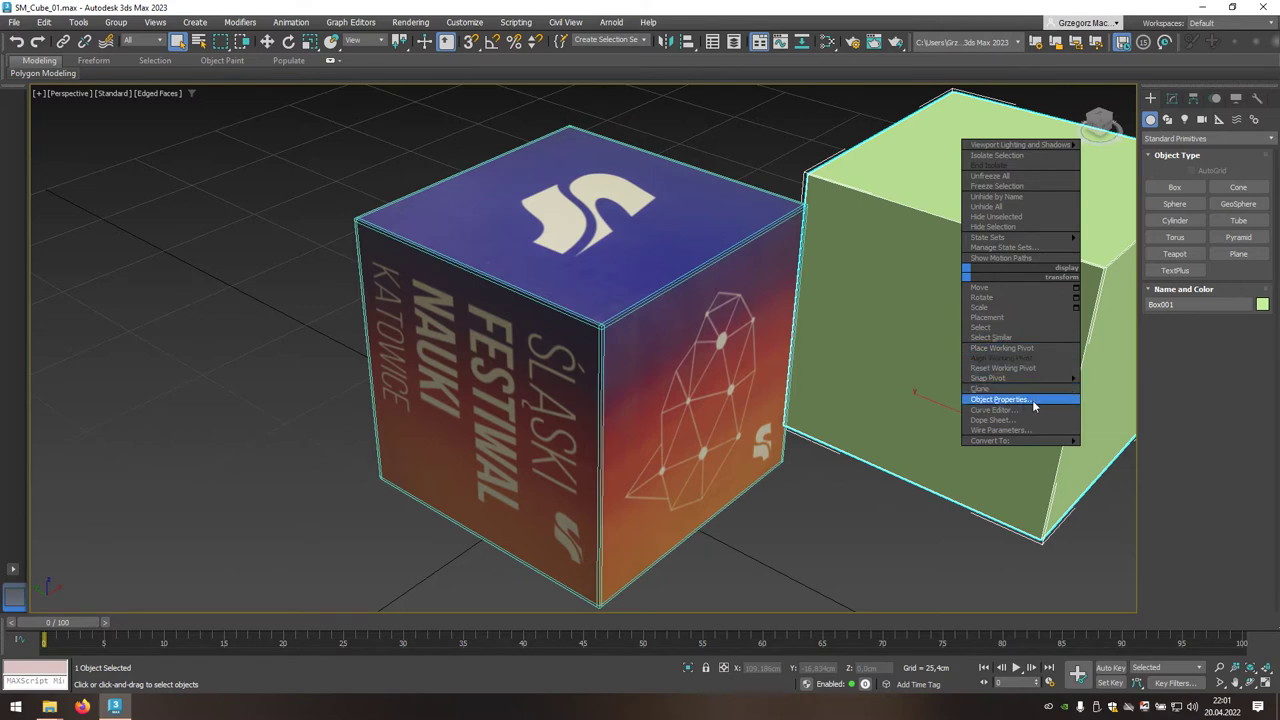
pyautogui.click(1033, 401)
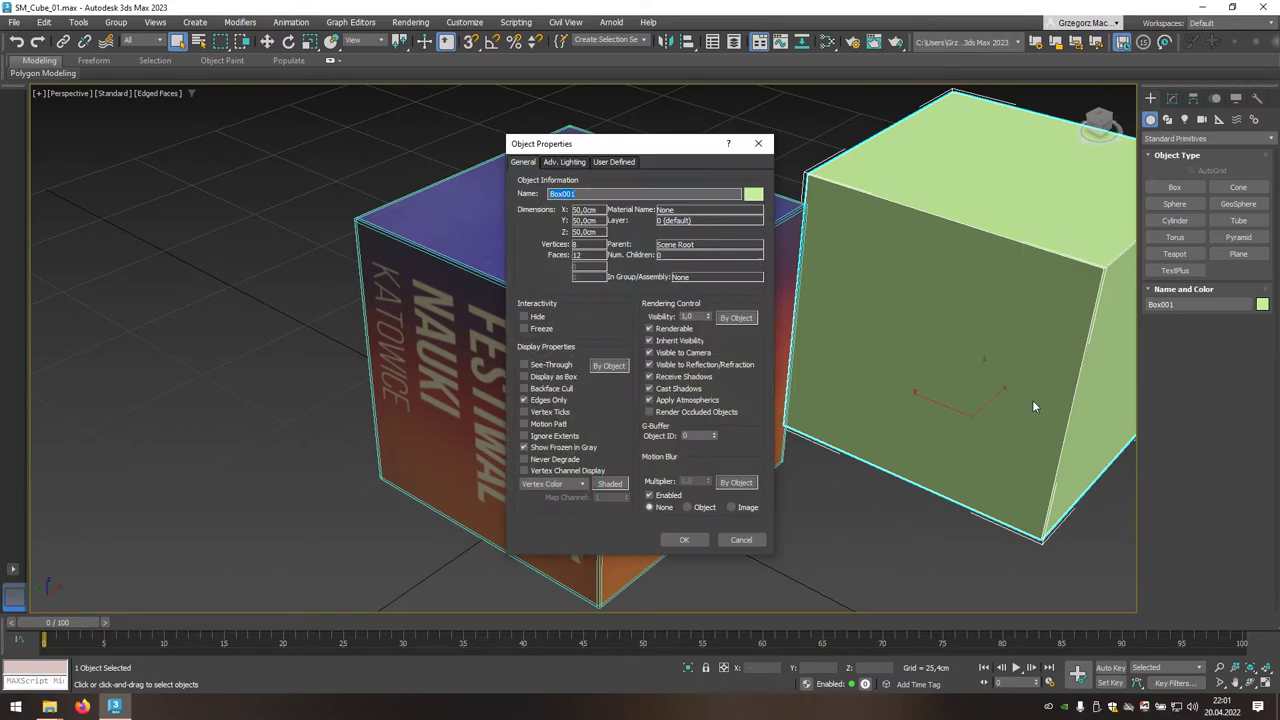
pyautogui.click(549, 366)
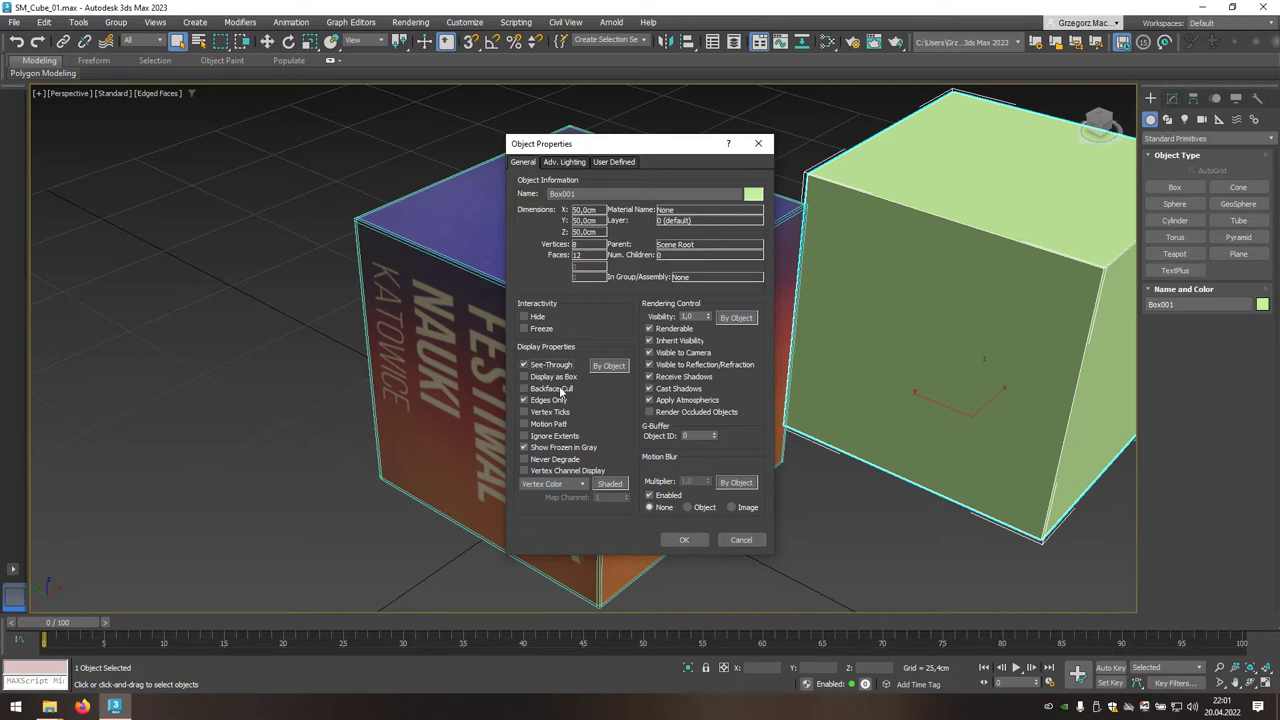
pyautogui.click(684, 541)
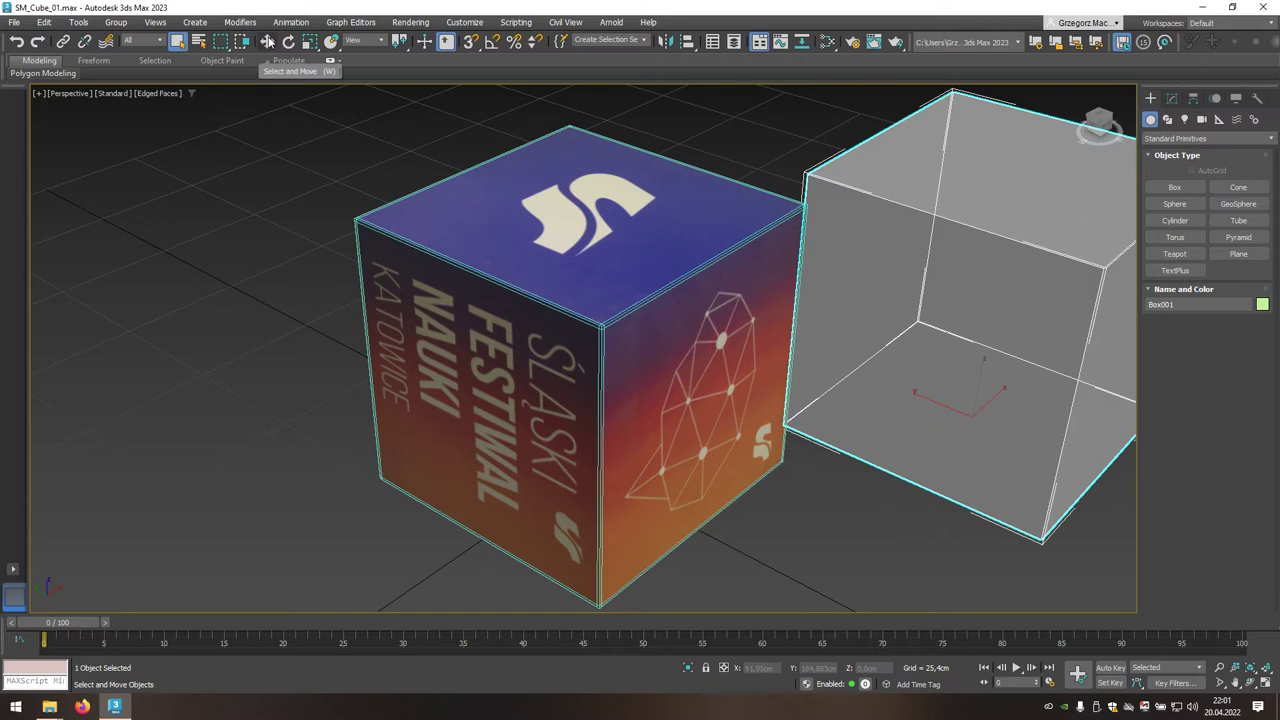
# Set Box001's absolute position to X 0, Y 0, Z 0 with Move Transform Type-In
pyautogui.rightClick(268, 42)
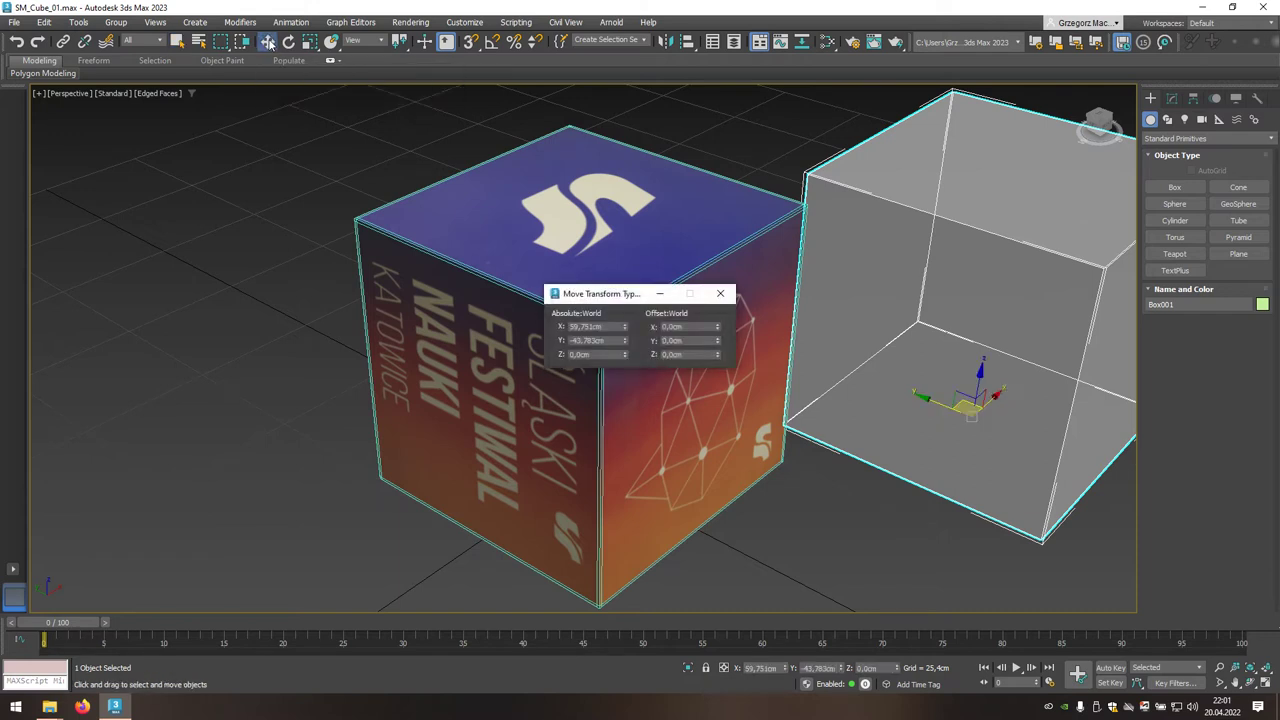
pyautogui.click(590, 327)
pyautogui.write('0')
pyautogui.press('Tab')
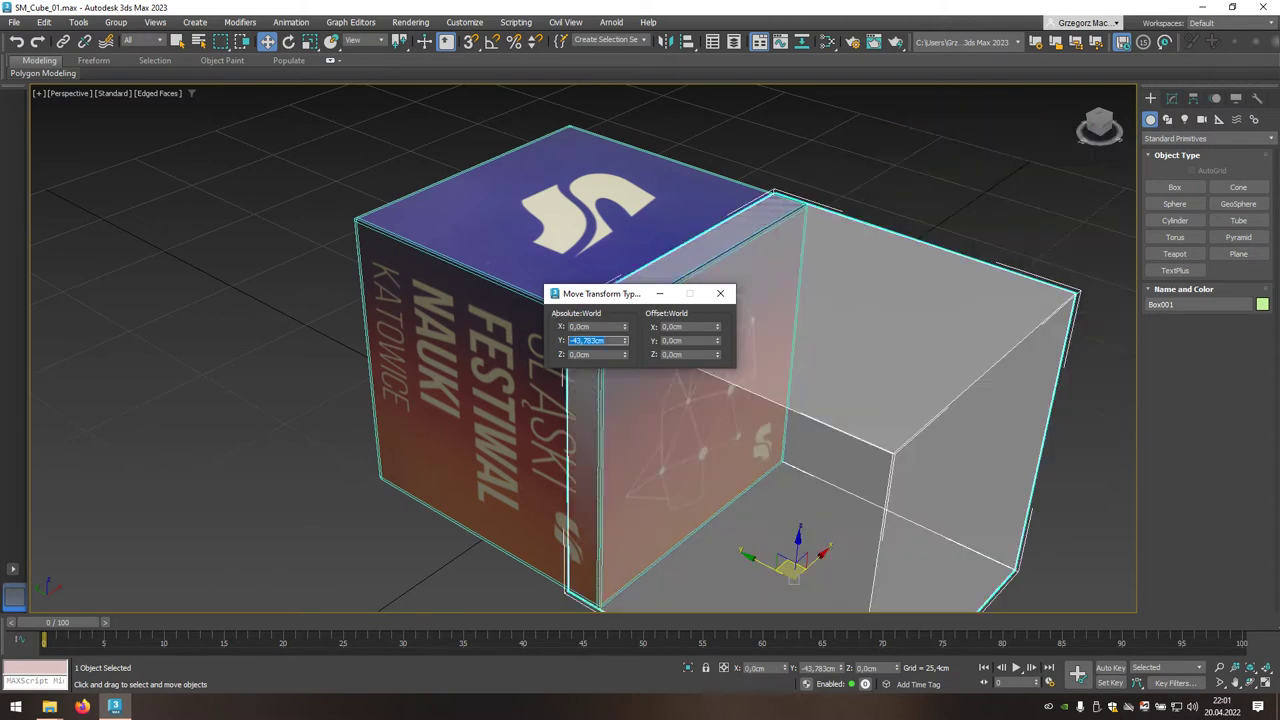
pyautogui.write('0')
pyautogui.press('Tab')
pyautogui.write('0')
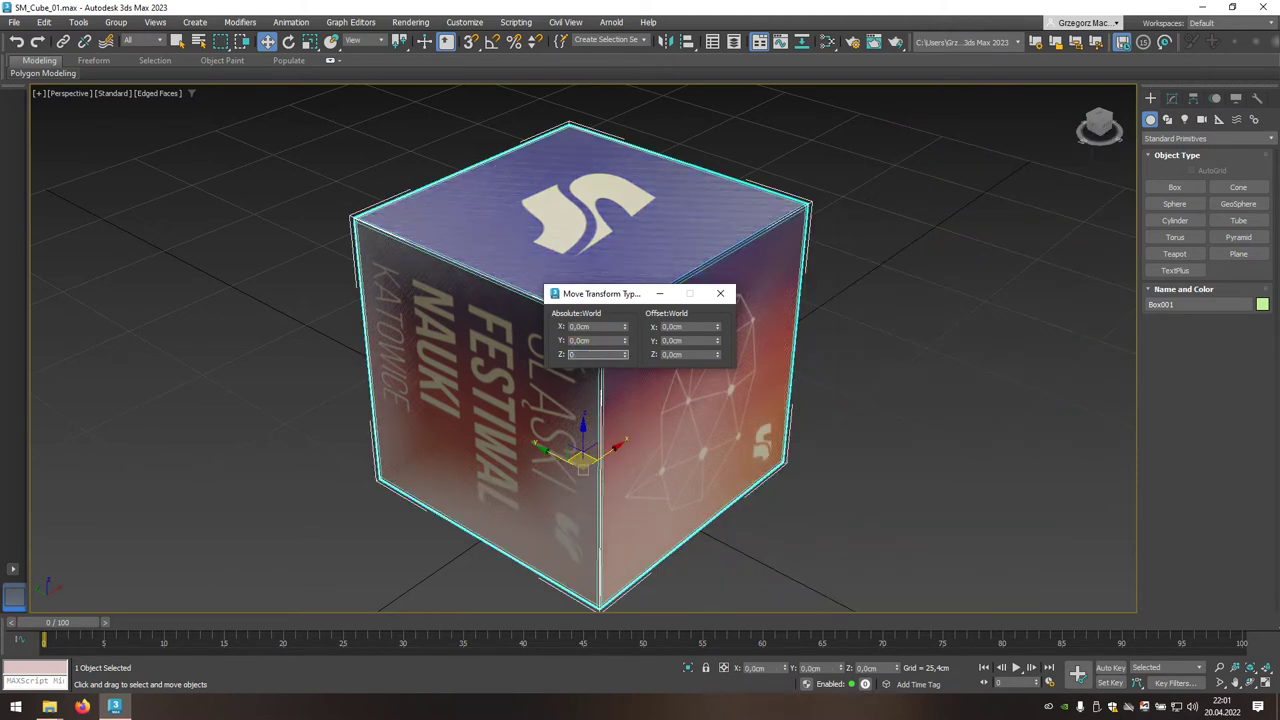
pyautogui.click(720, 296)
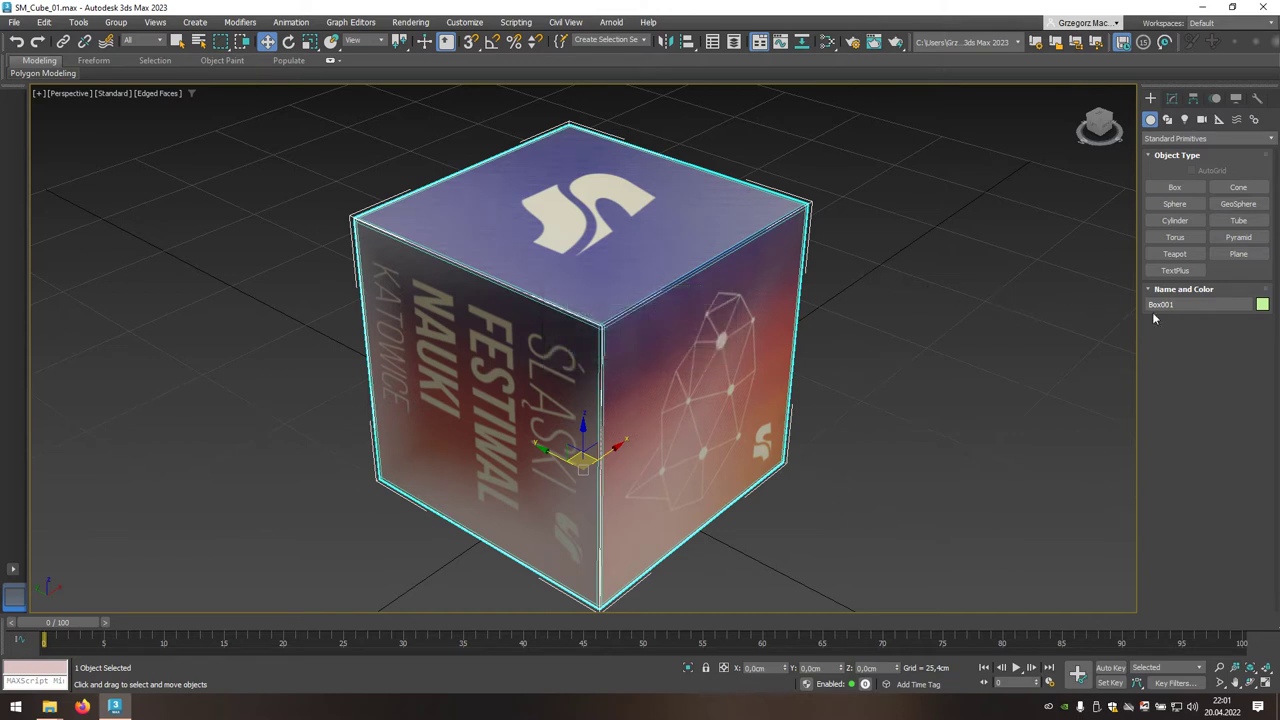
# Rename the box UCX_SM_Cube_01 using the pasted cube name, and select both objects for export
pyautogui.click(1183, 304)
pyautogui.write('UCX_')
pyautogui.rightClick(1177, 307)
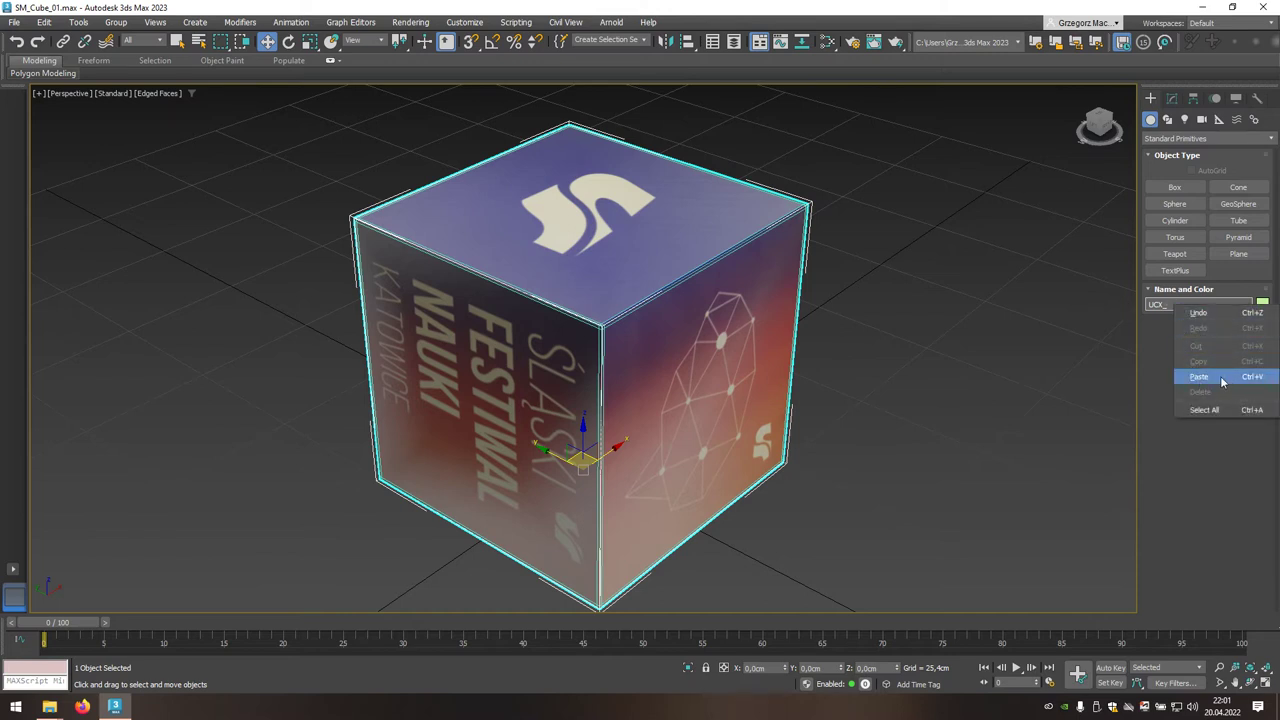
pyautogui.click(1231, 384)
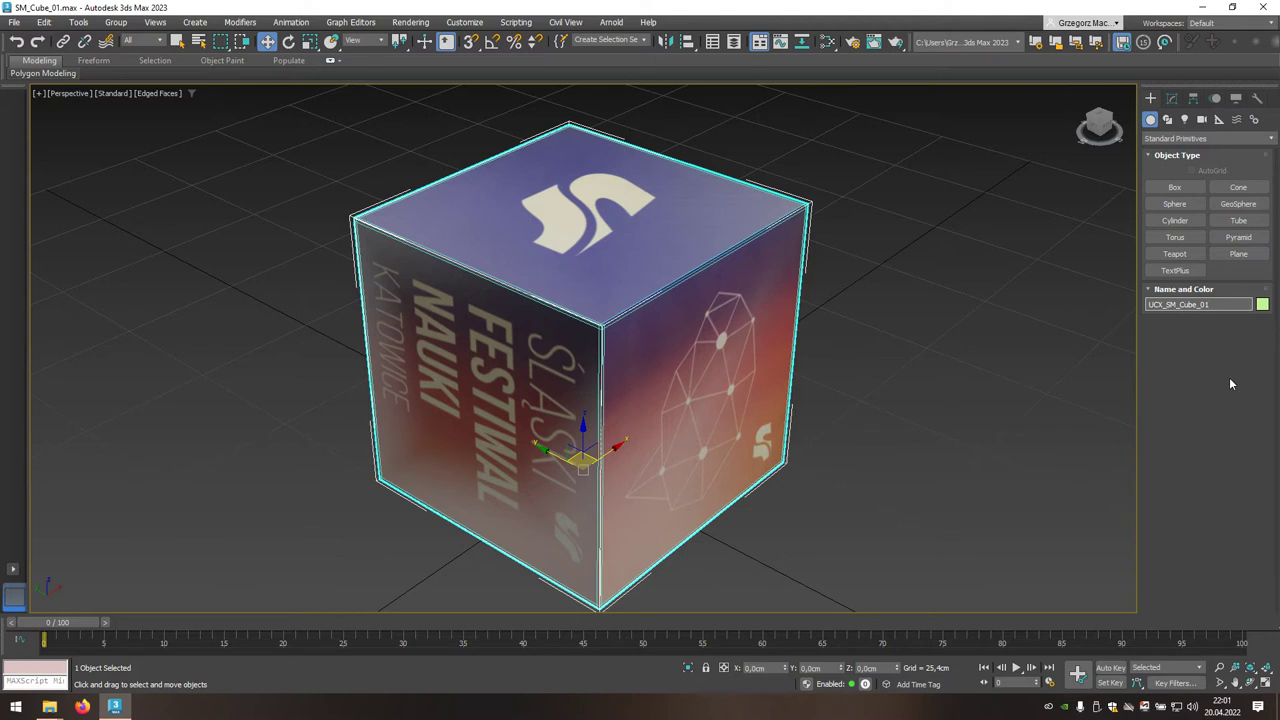
pyautogui.press('Return')
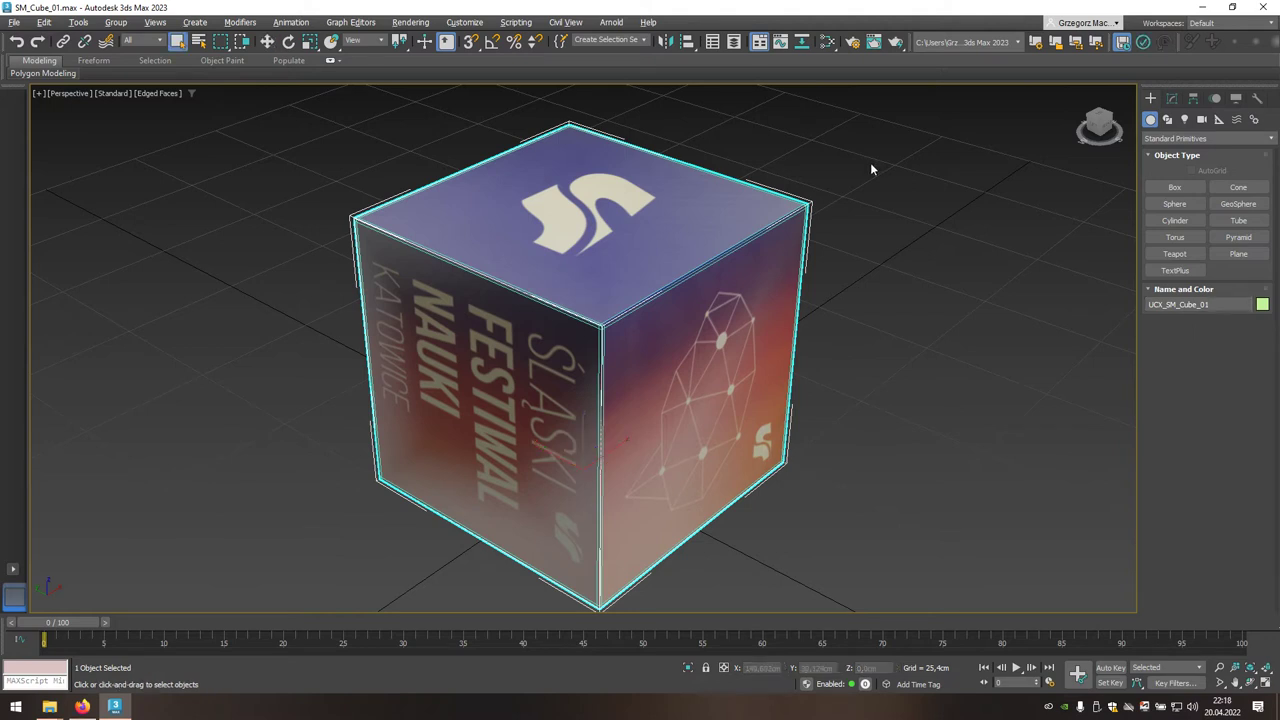
pyautogui.moveTo(420, 352); pyautogui.dragTo(420, 352)
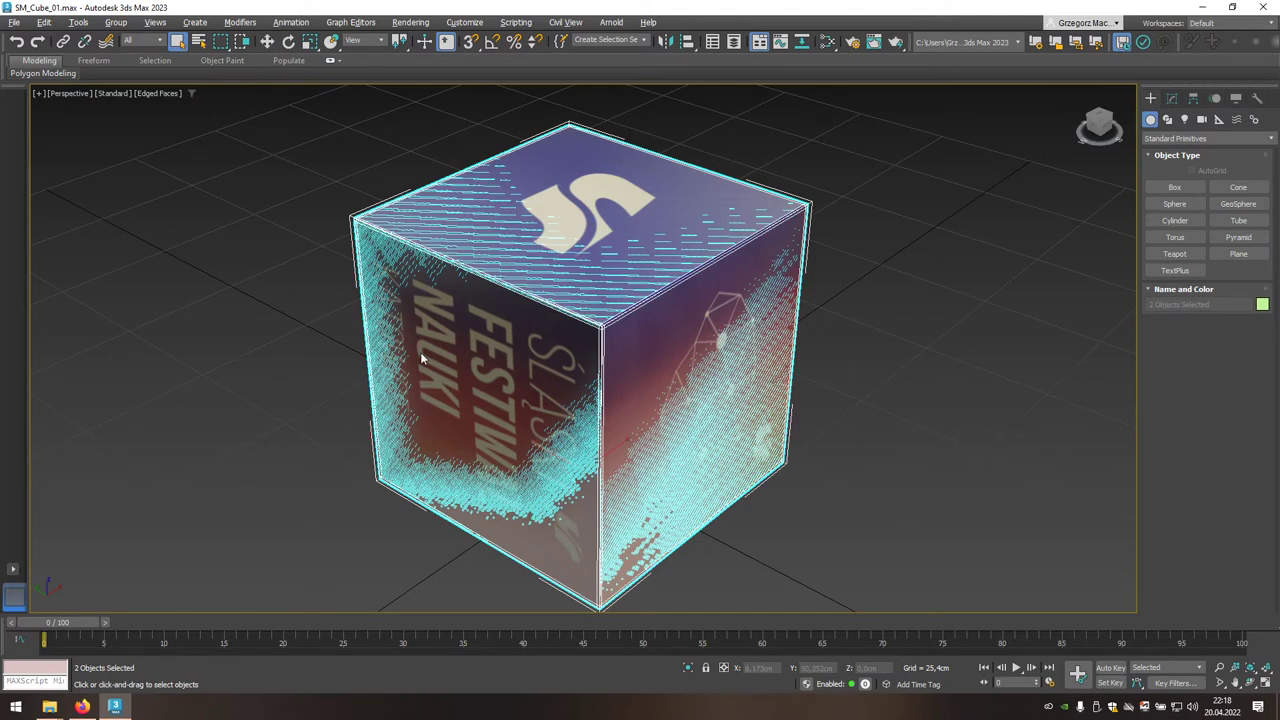
pyautogui.click(22, 27)
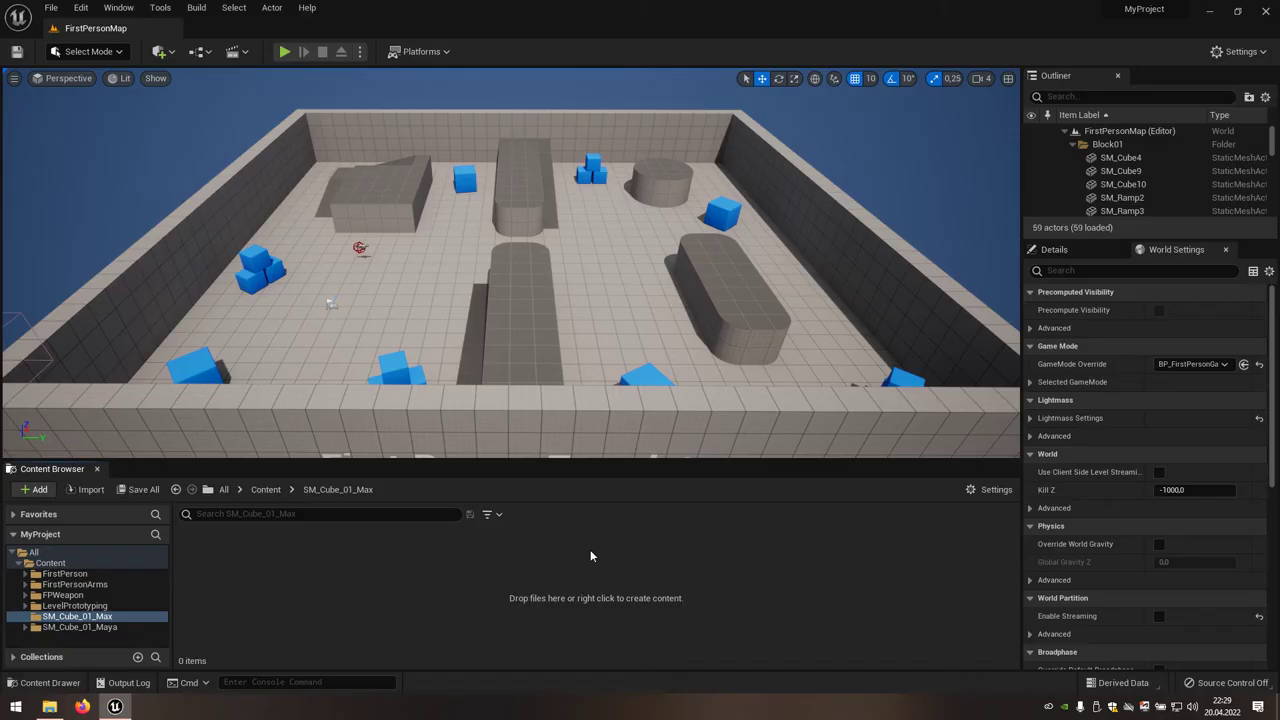
# Drag SM_Cube_01.fbx from the MeshMax folder into the SM_Cube_01_Max Content Browser folder
pyautogui.click(49, 706)
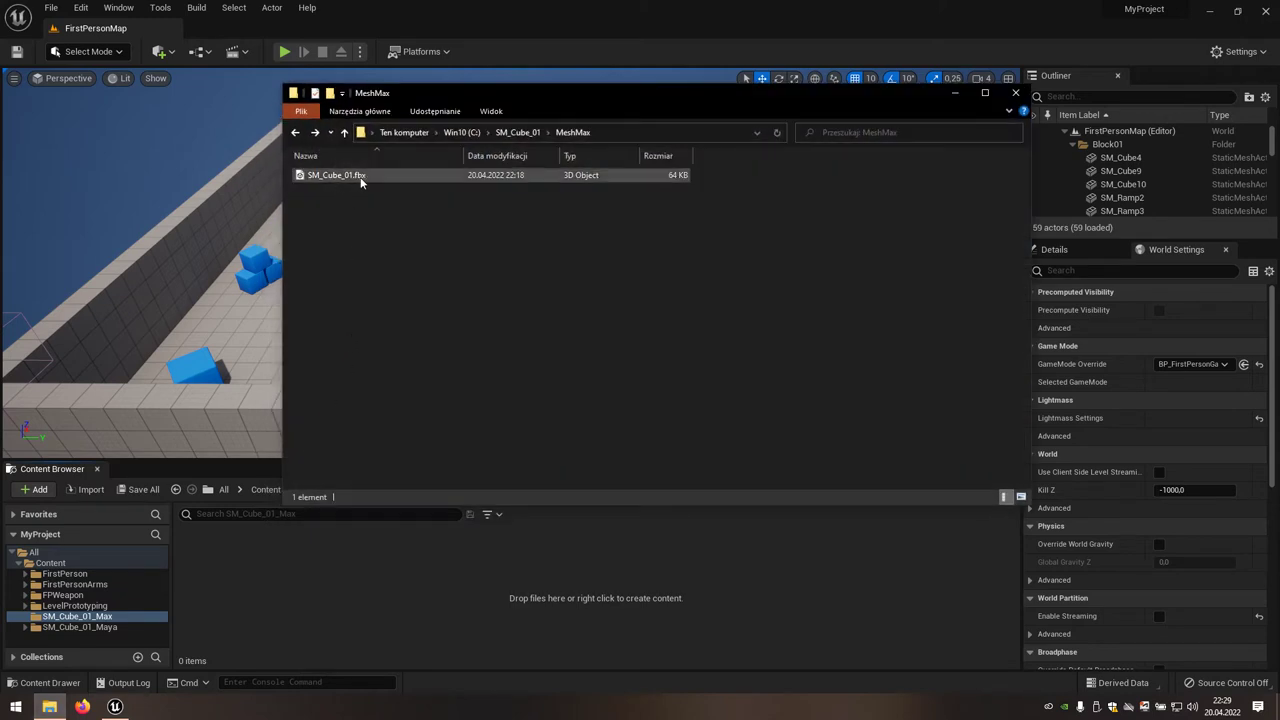
pyautogui.moveTo(356, 179); pyautogui.dragTo(480, 580)
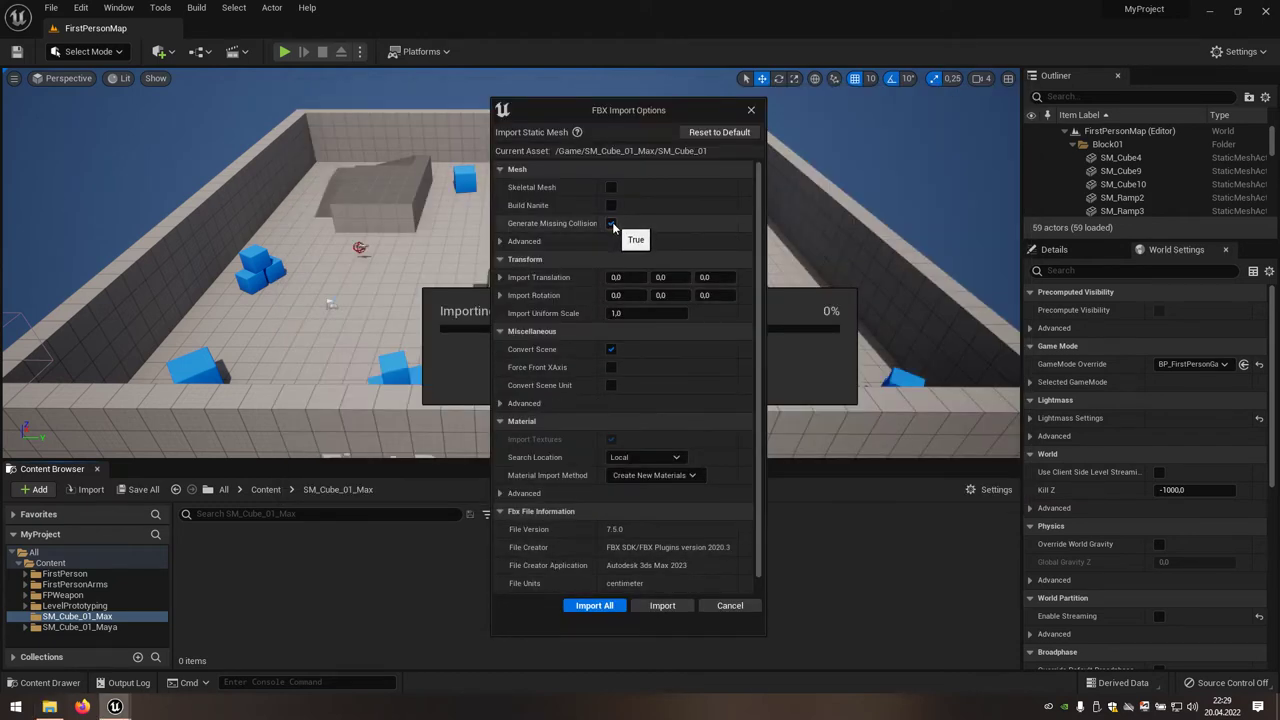
# Import SM_Cube_01 with Generate Missing Collision and Generate Lightmap UVs both unchecked
pyautogui.click(611, 223)
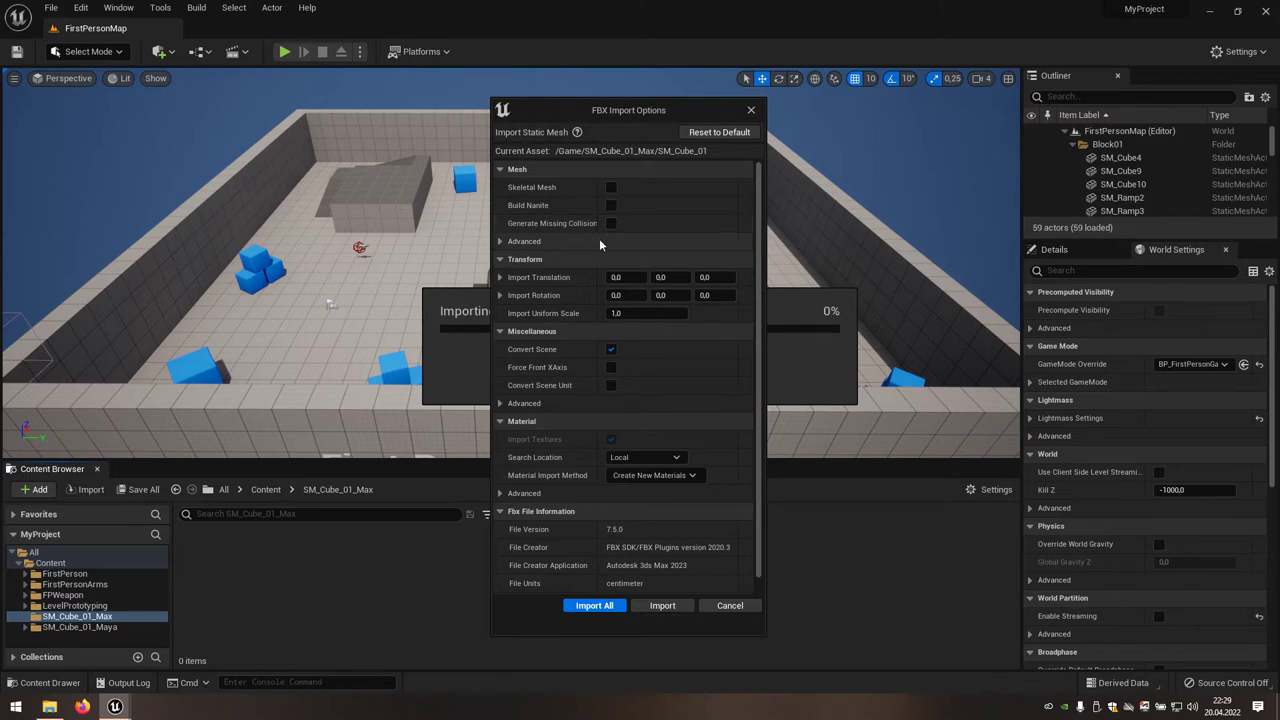
pyautogui.click(599, 240)
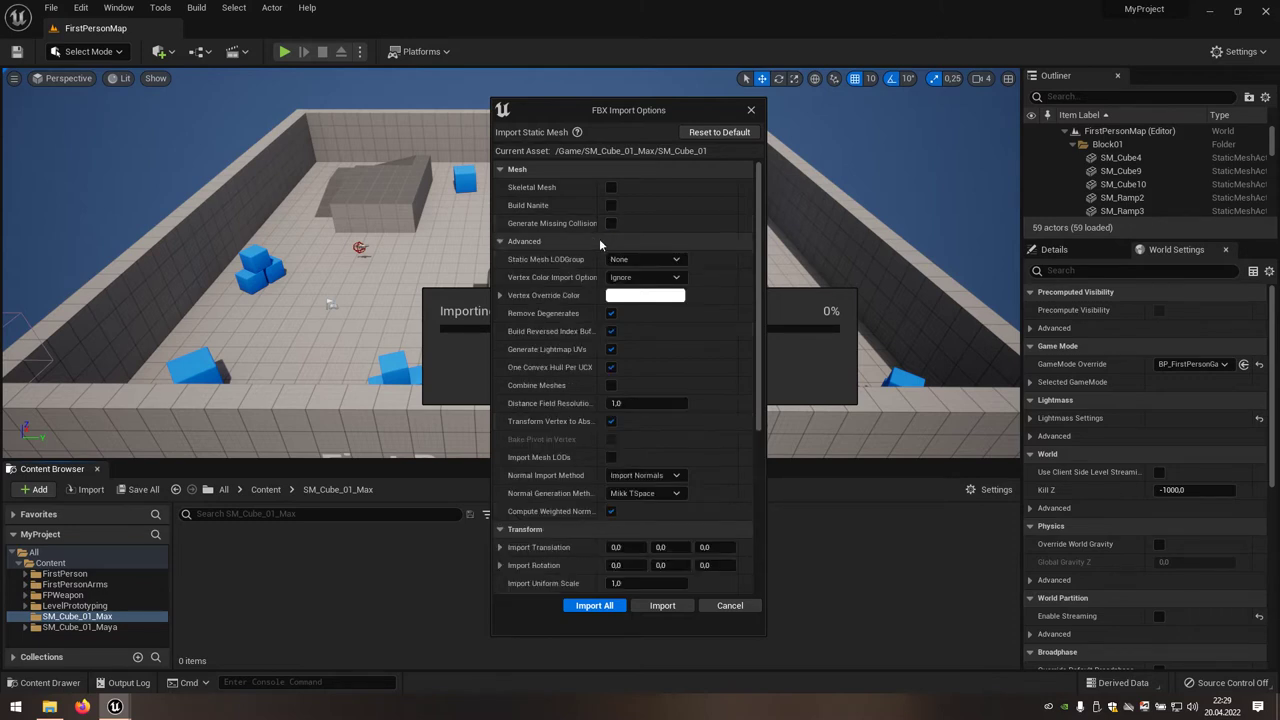
pyautogui.click(611, 350)
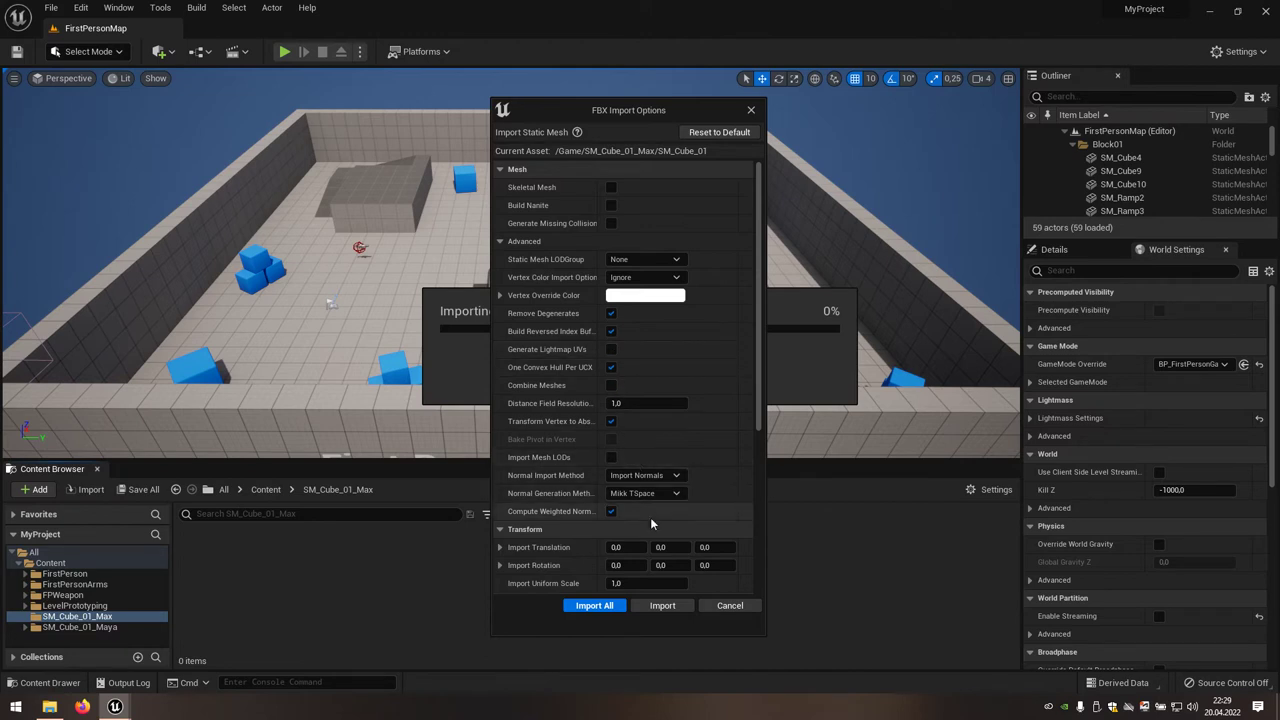
pyautogui.click(662, 606)
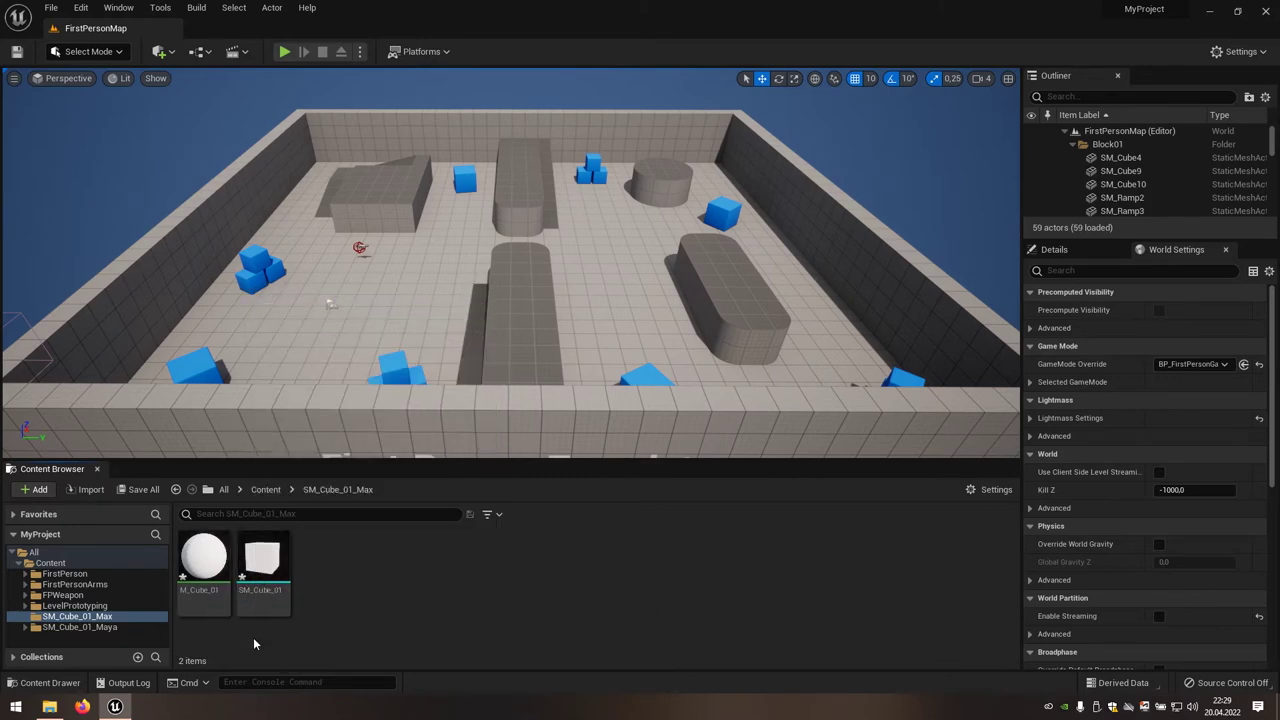
# Import T_Cube_01_01.tga from the TexturesMax folder, then open the M_Cube_01 material
pyautogui.click(49, 706)
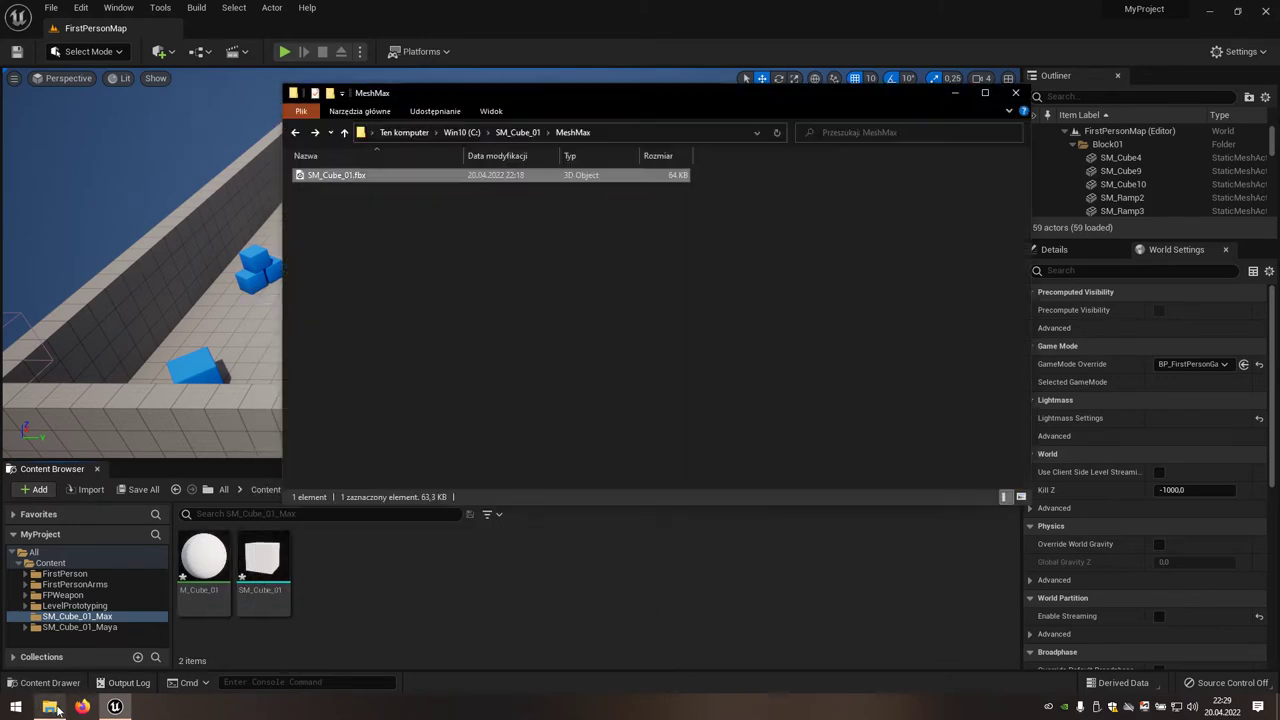
pyautogui.click(517, 132)
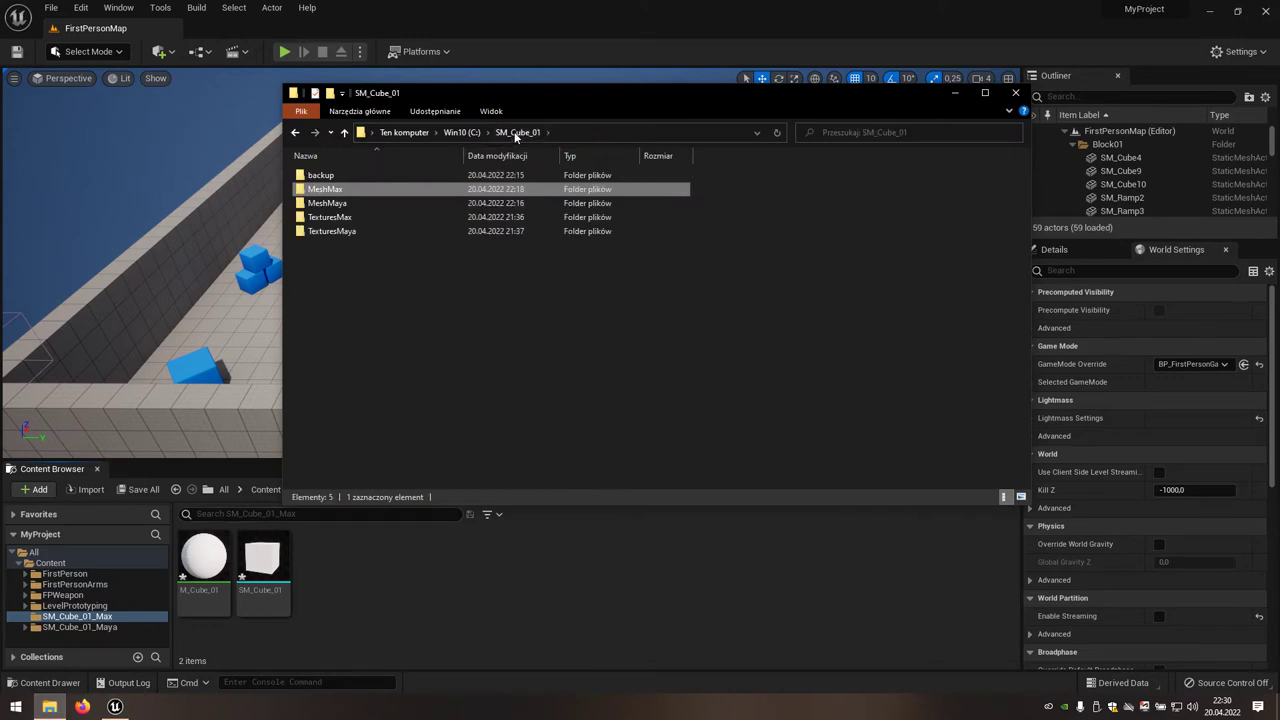
pyautogui.click(348, 218)
pyautogui.doubleClick(348, 218)
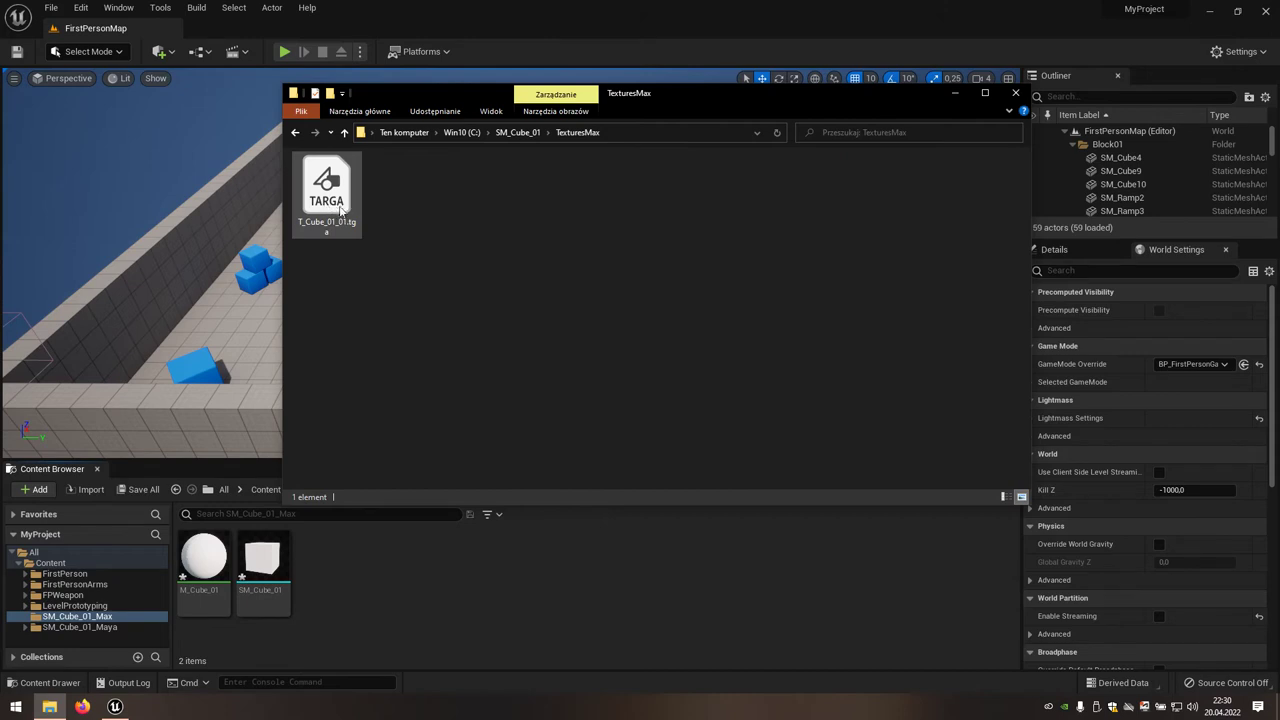
pyautogui.click(343, 212)
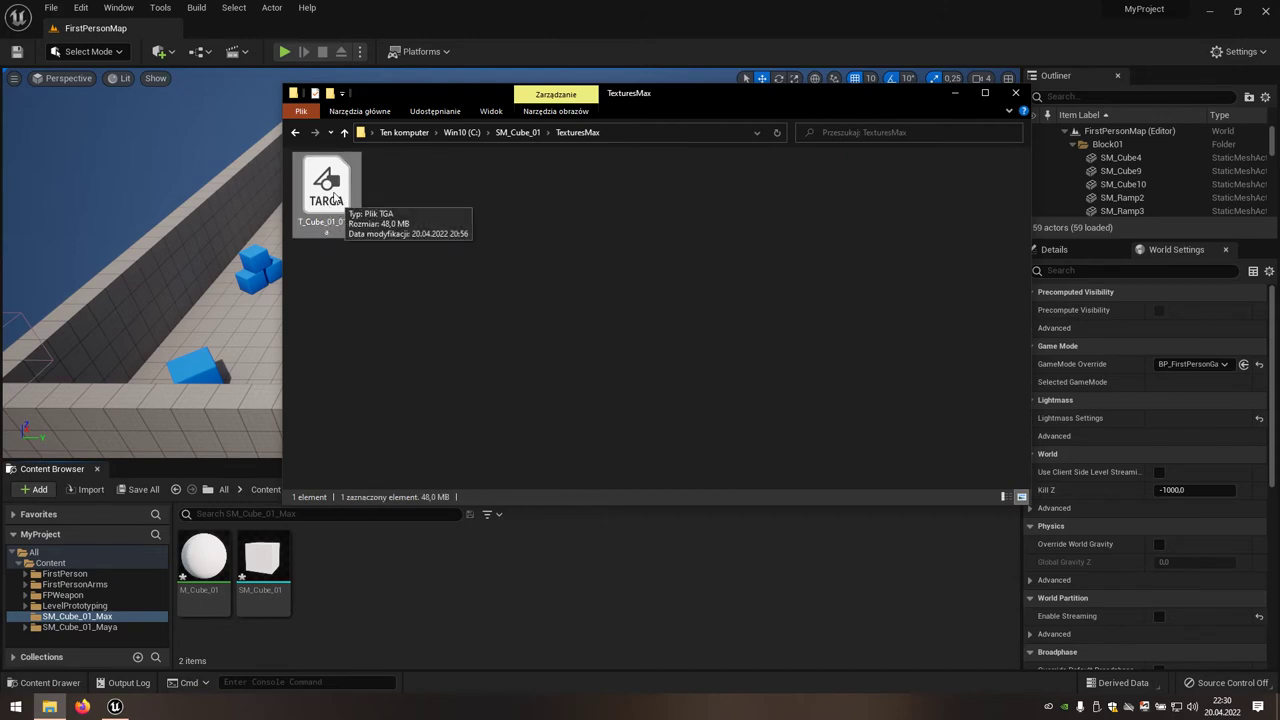
pyautogui.moveTo(343, 199)
pyautogui.mouseDown()
pyautogui.moveTo(376, 516)
pyautogui.moveTo(370, 578)
pyautogui.mouseUp()
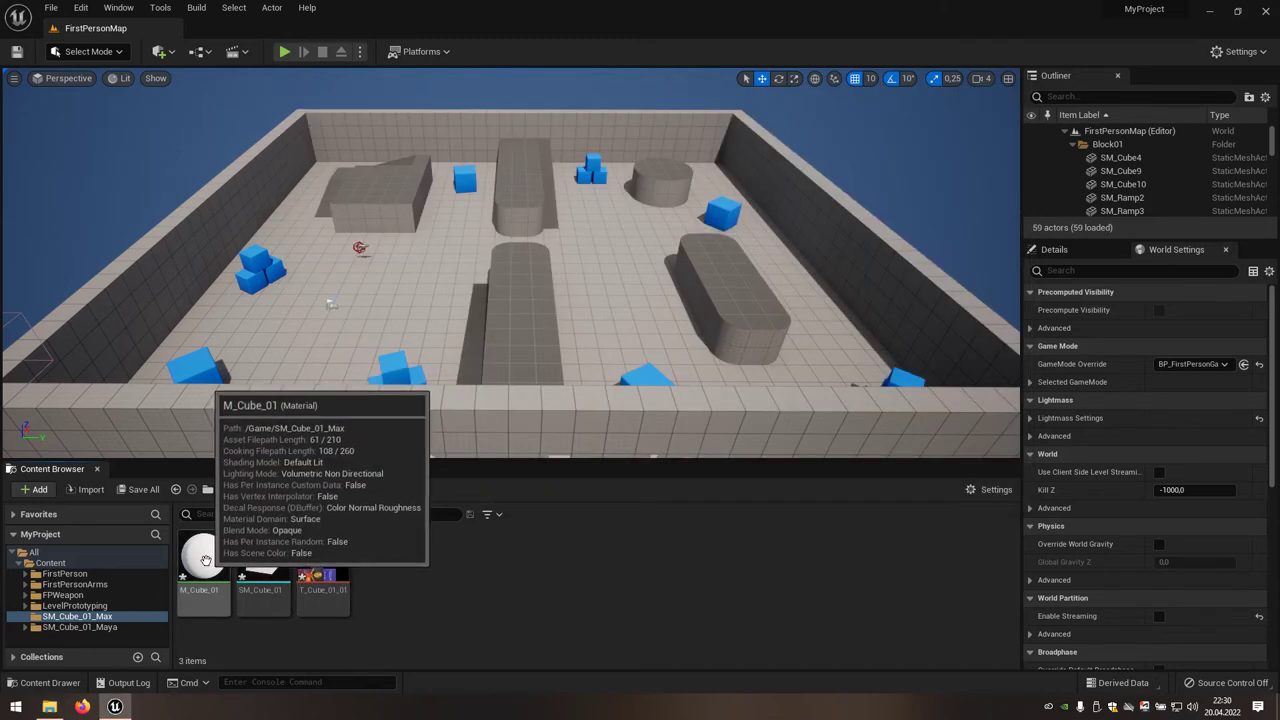
pyautogui.doubleClick(205, 560)
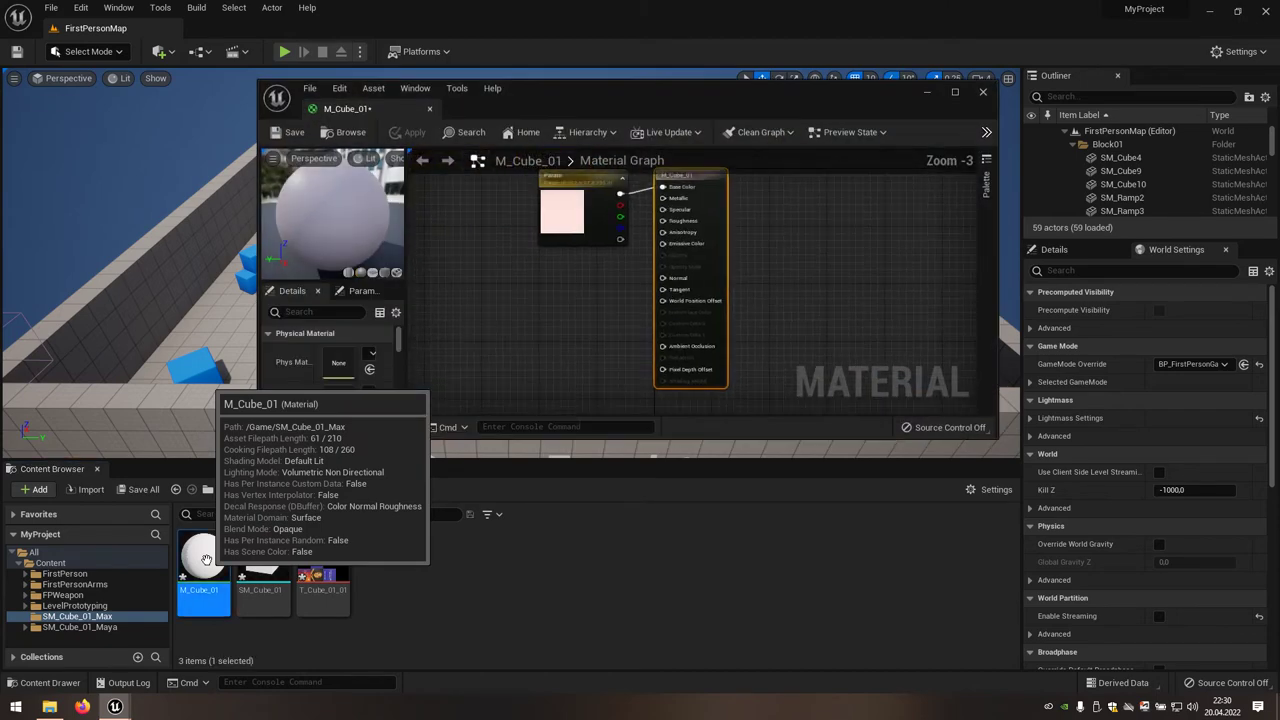
# Add the T_Cube_01_01 texture as a Texture Sample node in M_Cube_01's graph
pyautogui.click(321, 562)
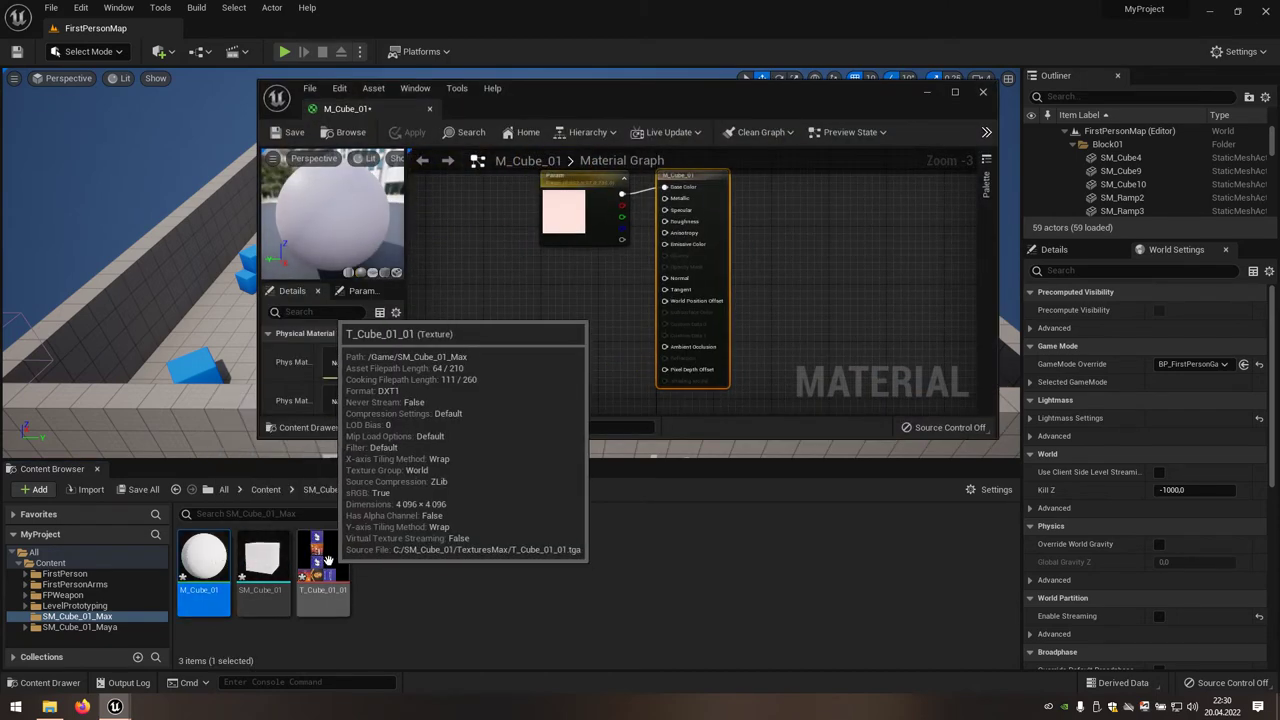
pyautogui.moveTo(321, 562); pyautogui.dragTo(490, 270)
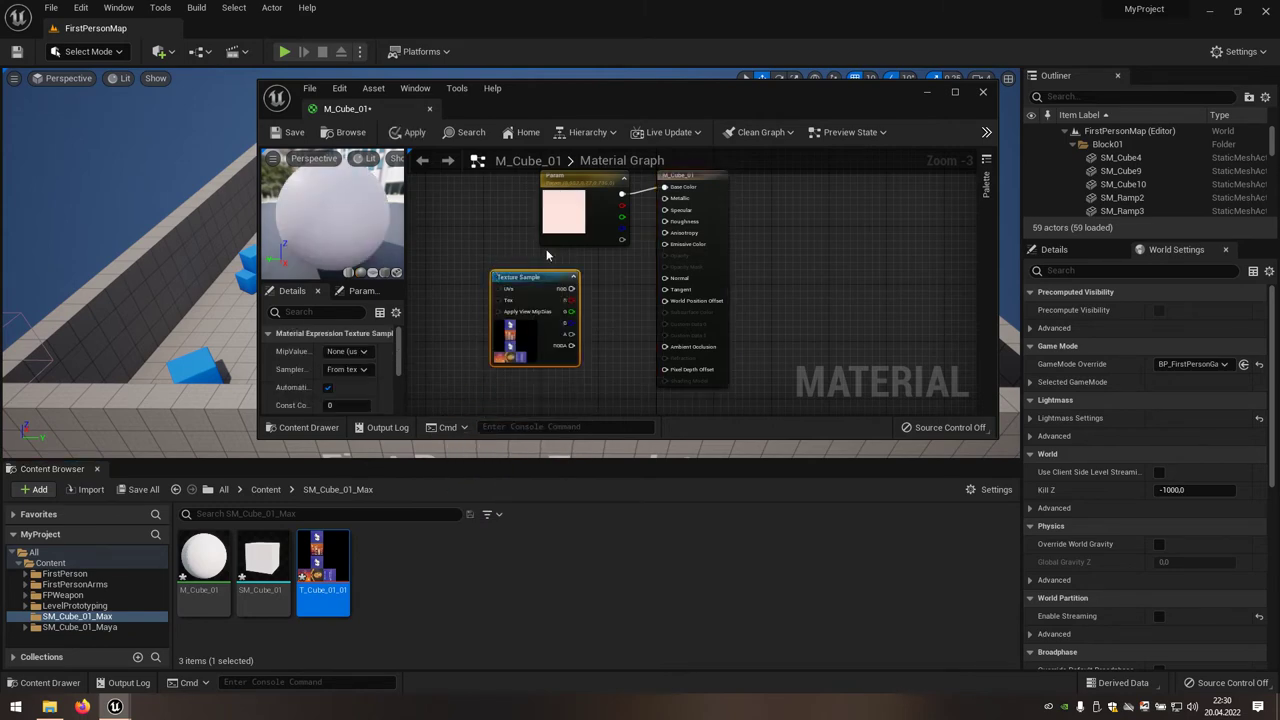
pyautogui.click(956, 94)
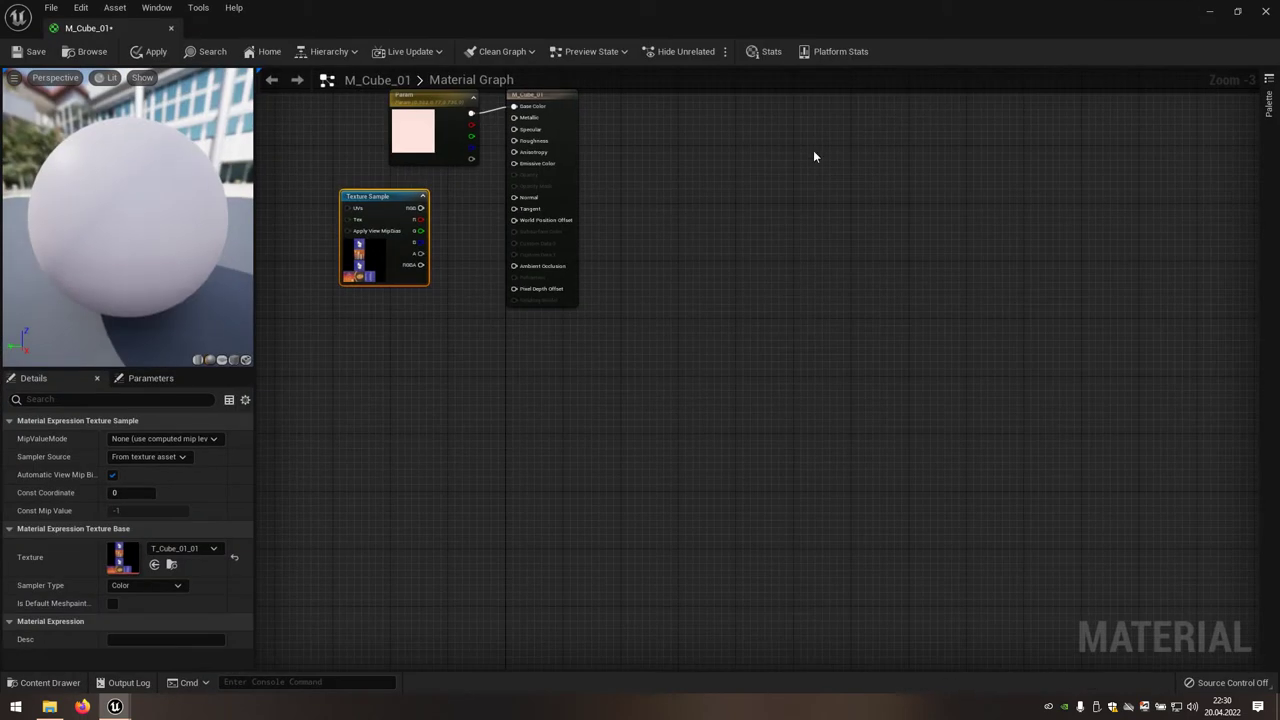
# Delete the flat colour Param node, wire the texture RGB into Base Color, and apply
pyautogui.scroll(3, 488, 194)
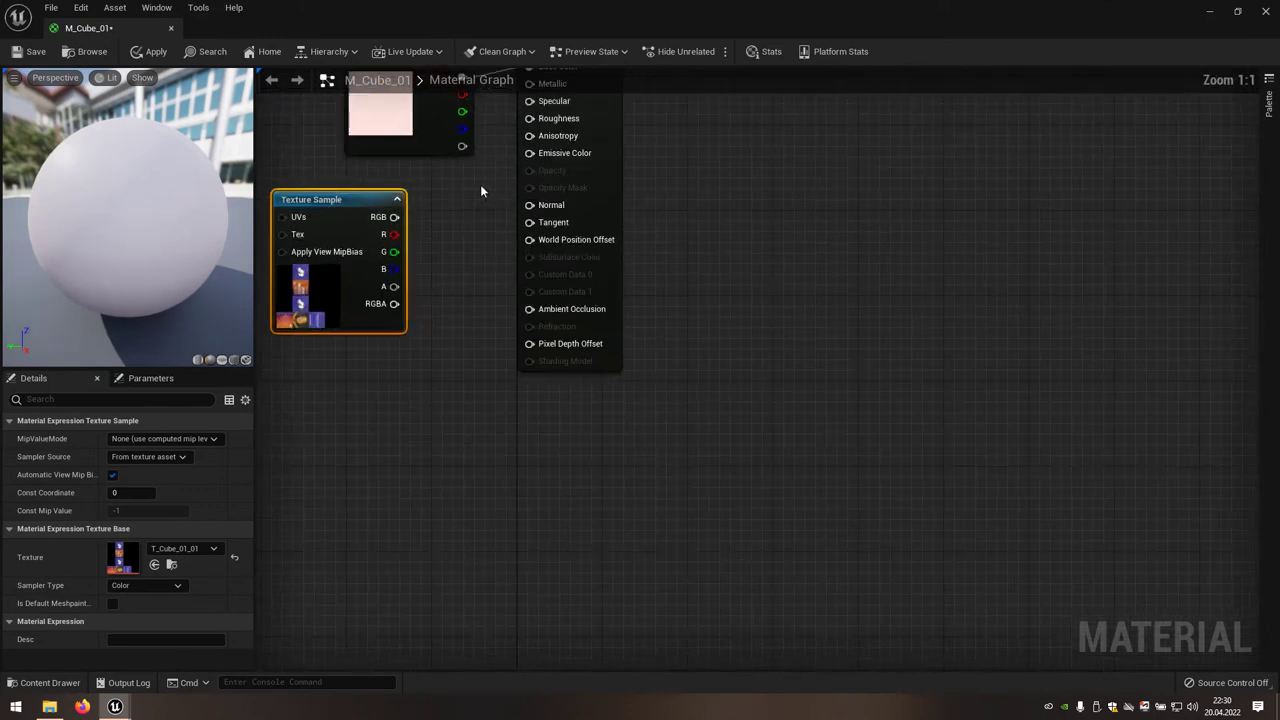
pyautogui.moveTo(494, 218); pyautogui.dragTo(543, 331, button='right')
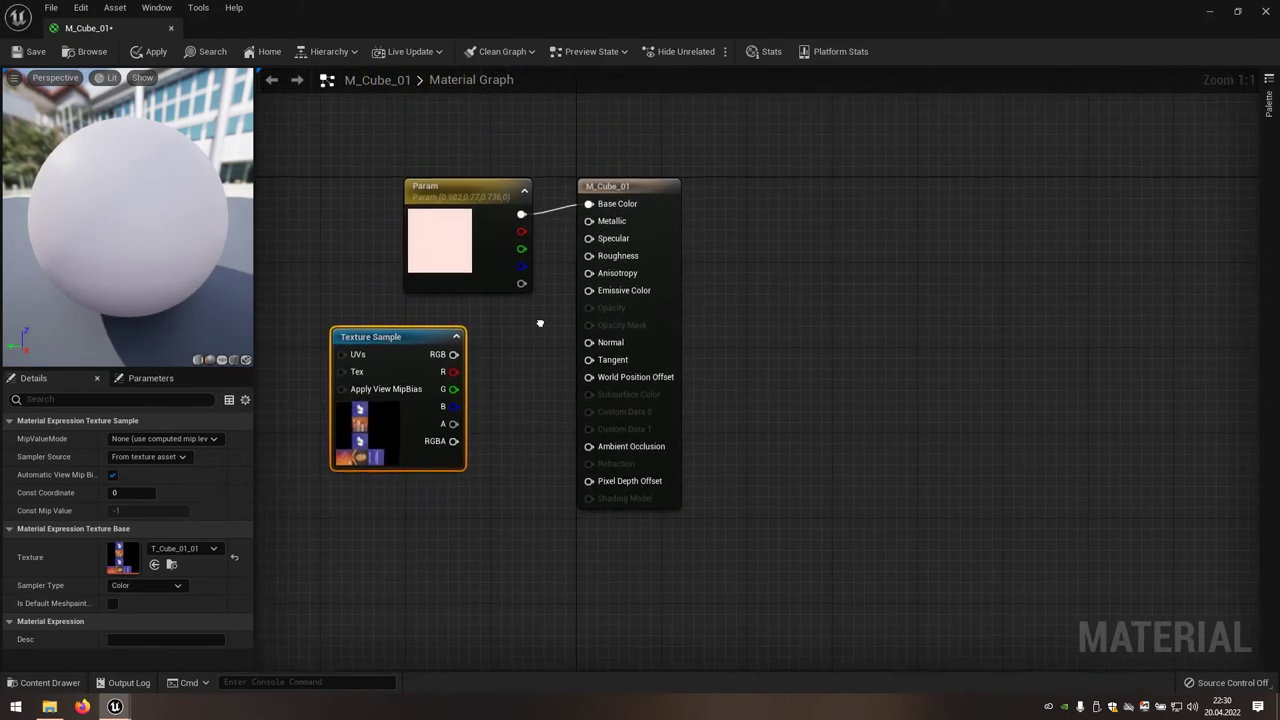
pyautogui.click(470, 207)
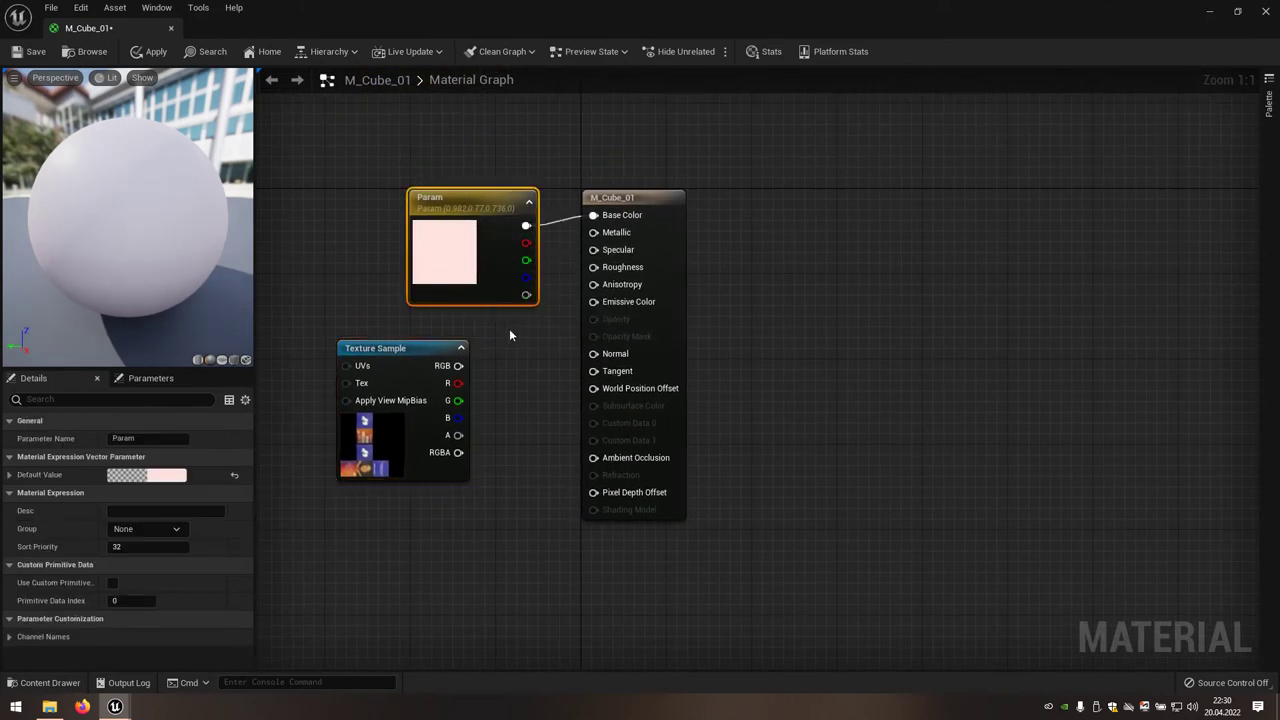
pyautogui.press('Delete')
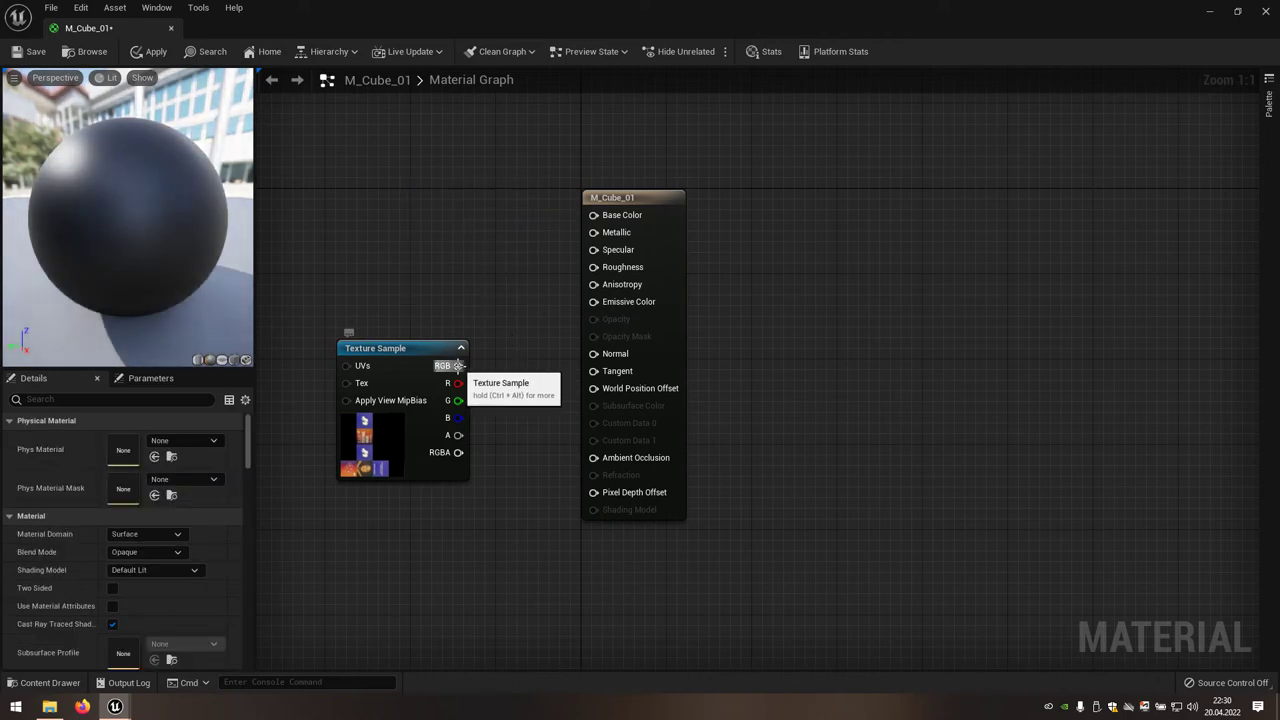
pyautogui.moveTo(458, 370); pyautogui.dragTo(593, 215)
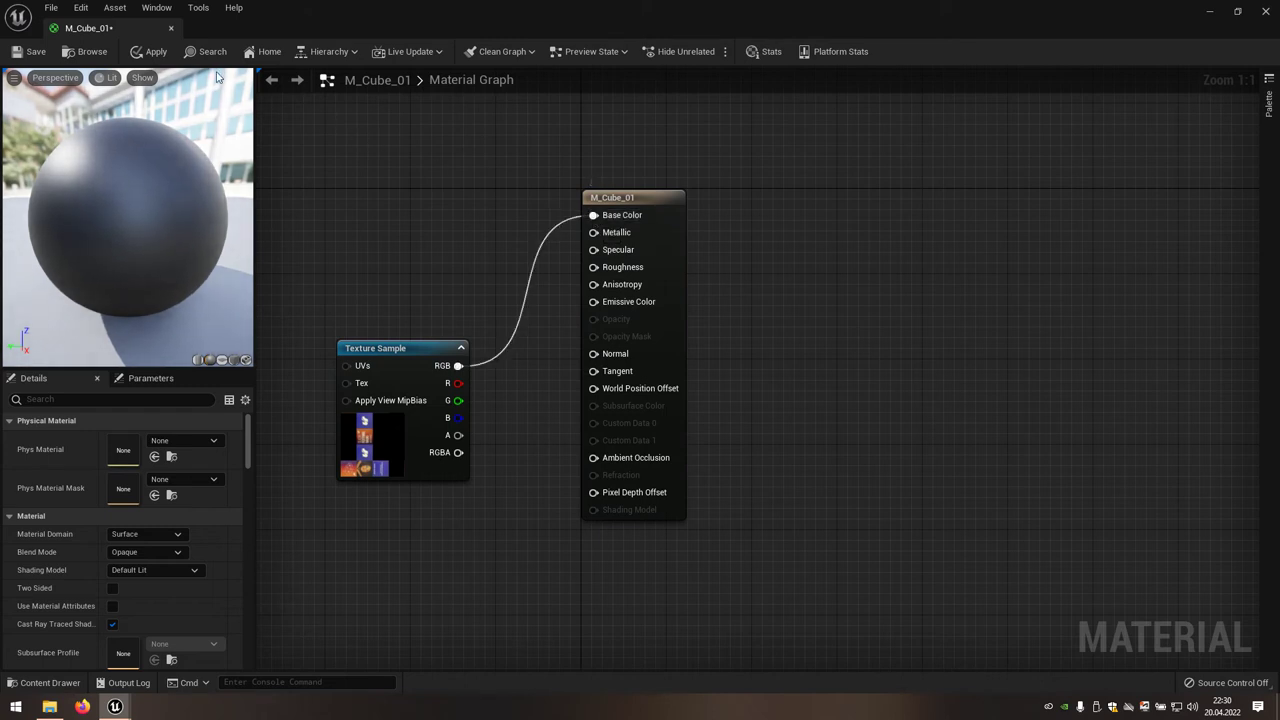
pyautogui.click(166, 58)
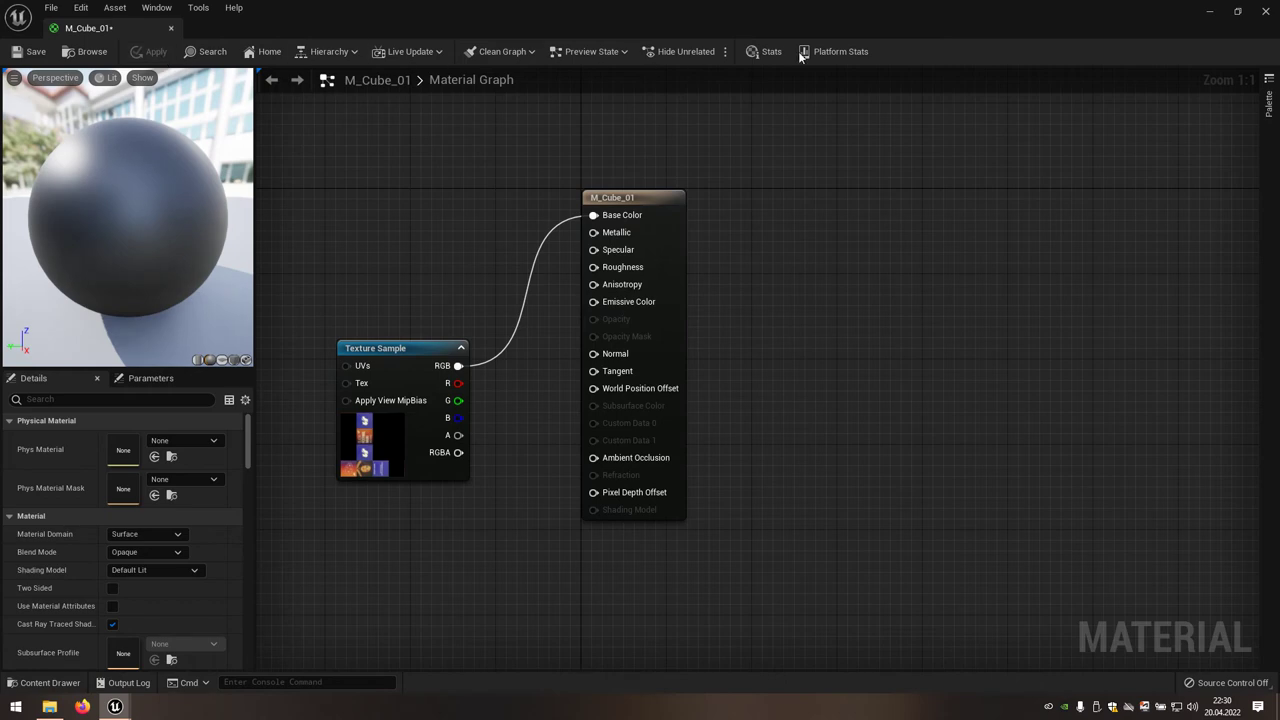
# Create a Textures subfolder and move T_Cube_01_01 into it
pyautogui.click(1265, 11)
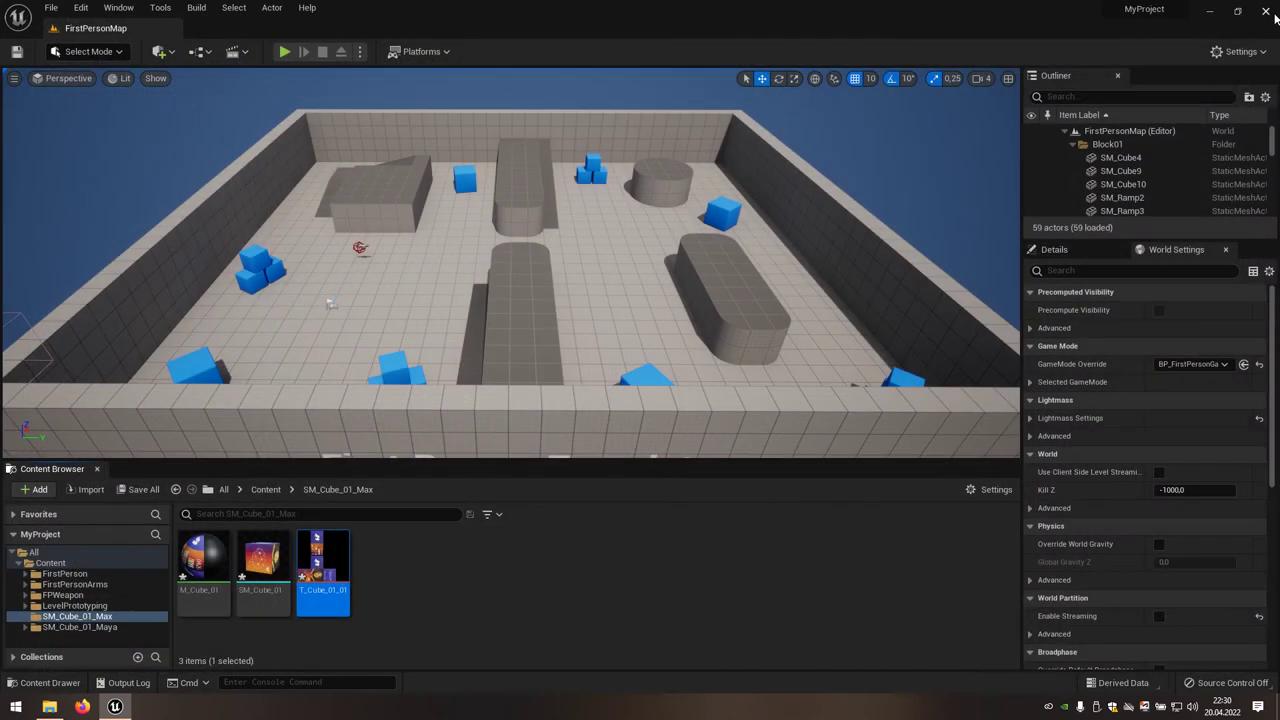
pyautogui.rightClick(453, 565)
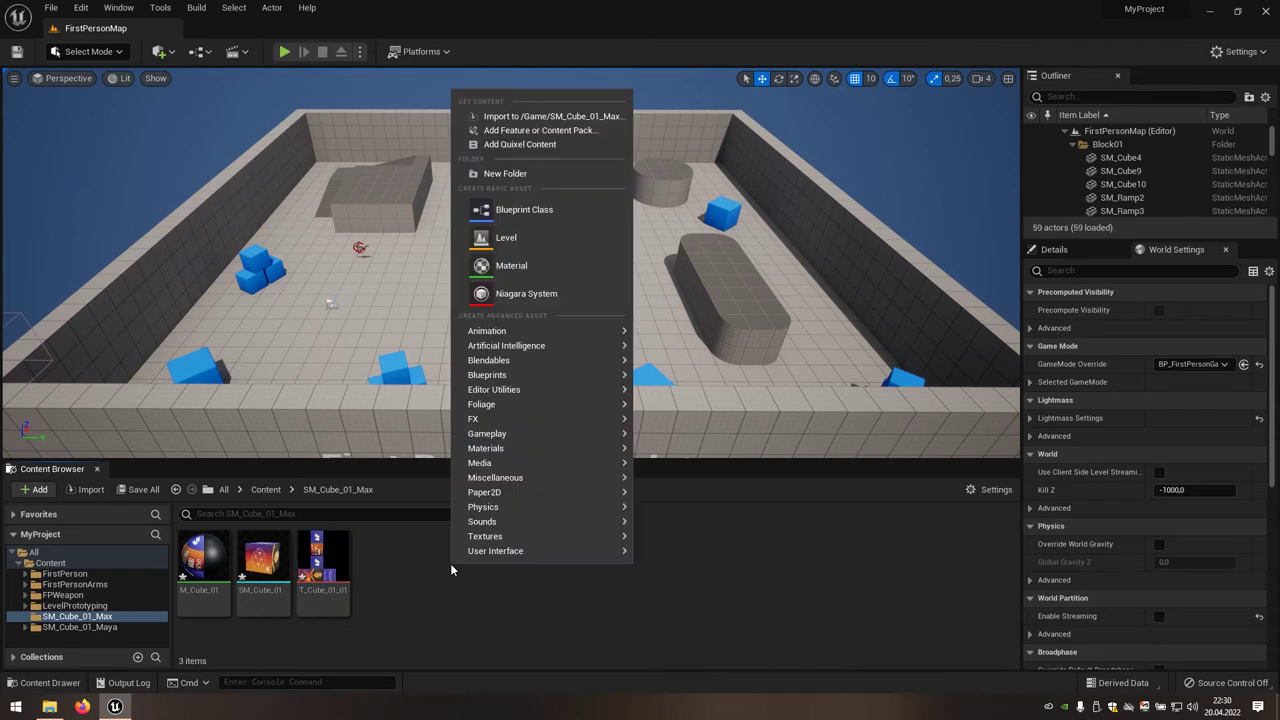
pyautogui.click(504, 174)
pyautogui.write('Textures')
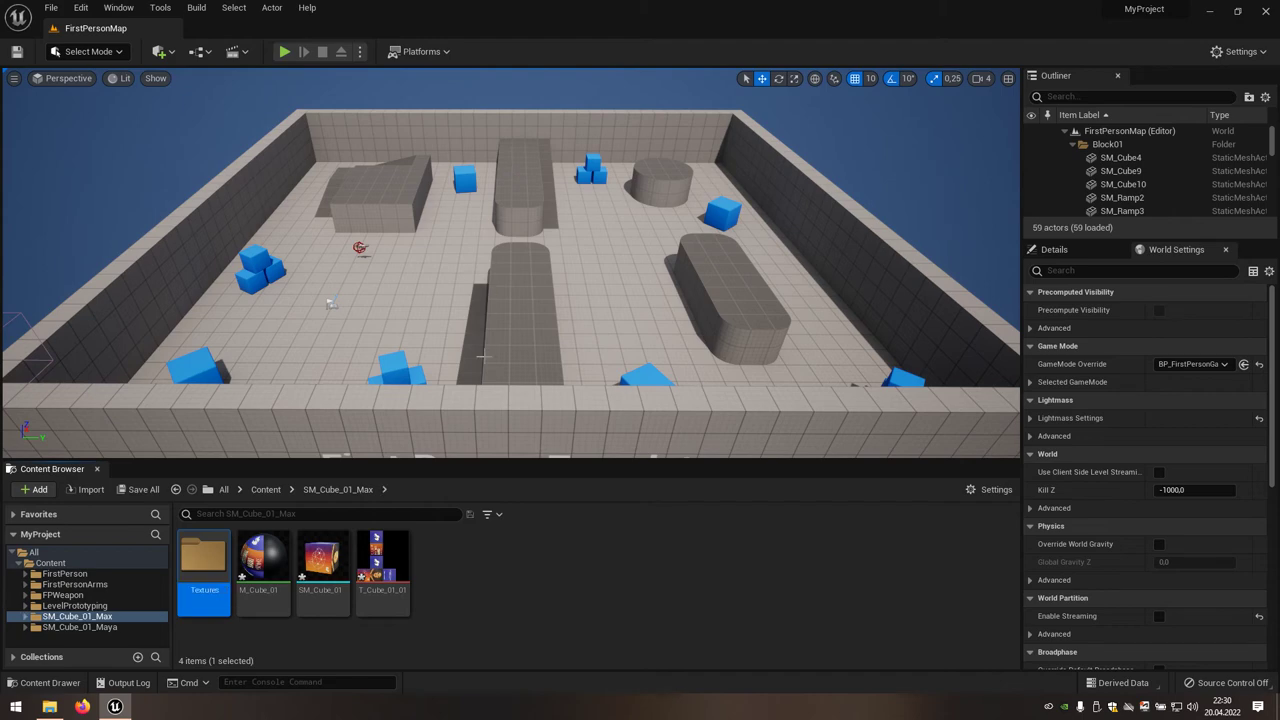
pyautogui.moveTo(383, 566); pyautogui.dragTo(214, 562)
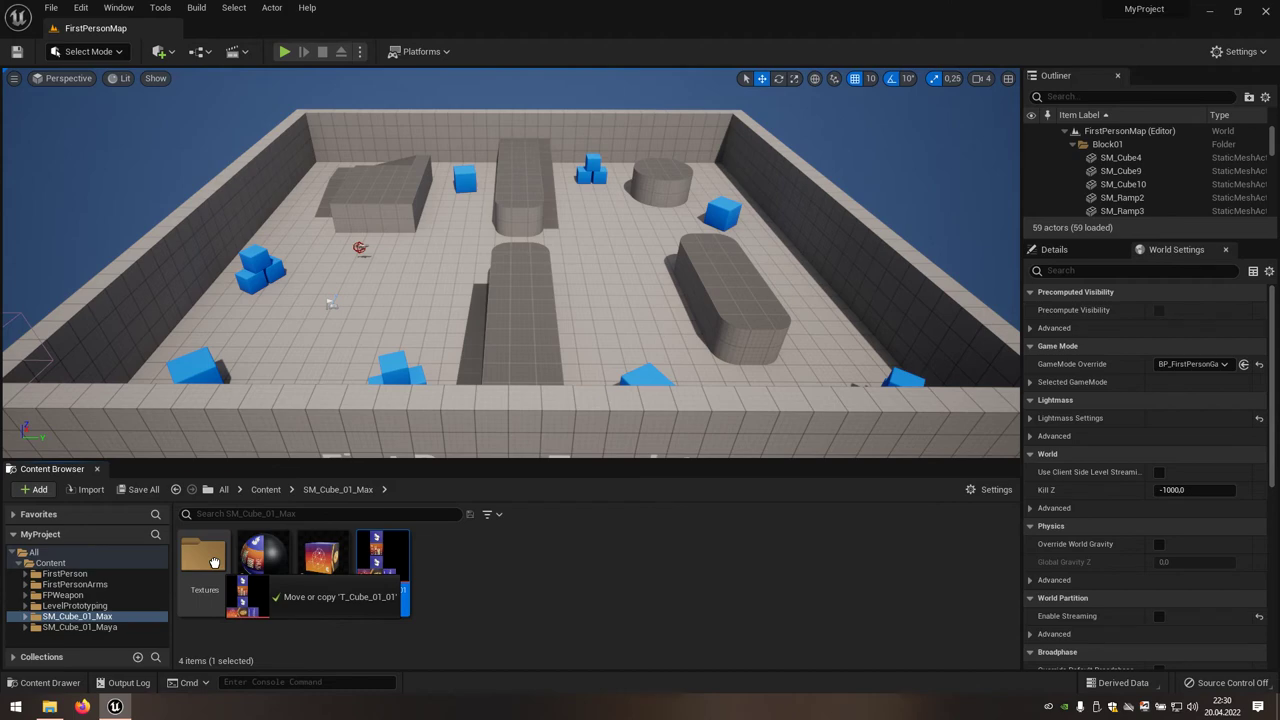
pyautogui.moveTo(214, 562); pyautogui.dragTo(214, 563)
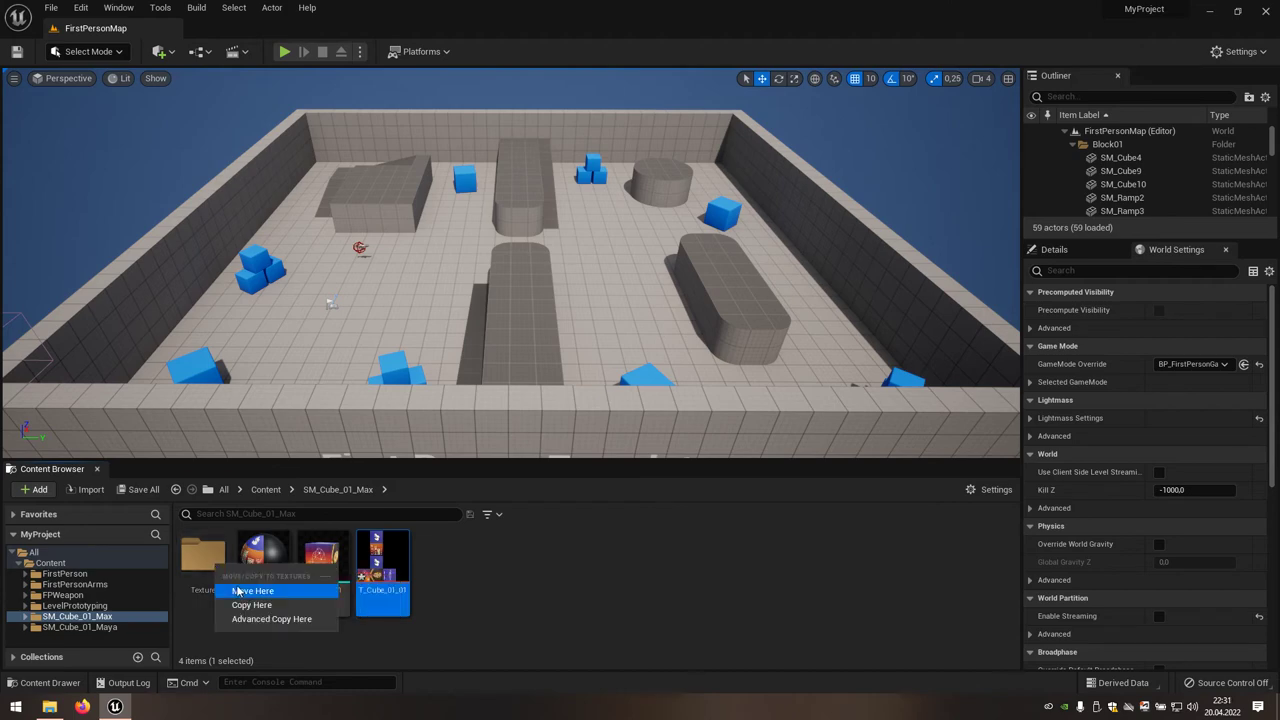
pyautogui.click(250, 591)
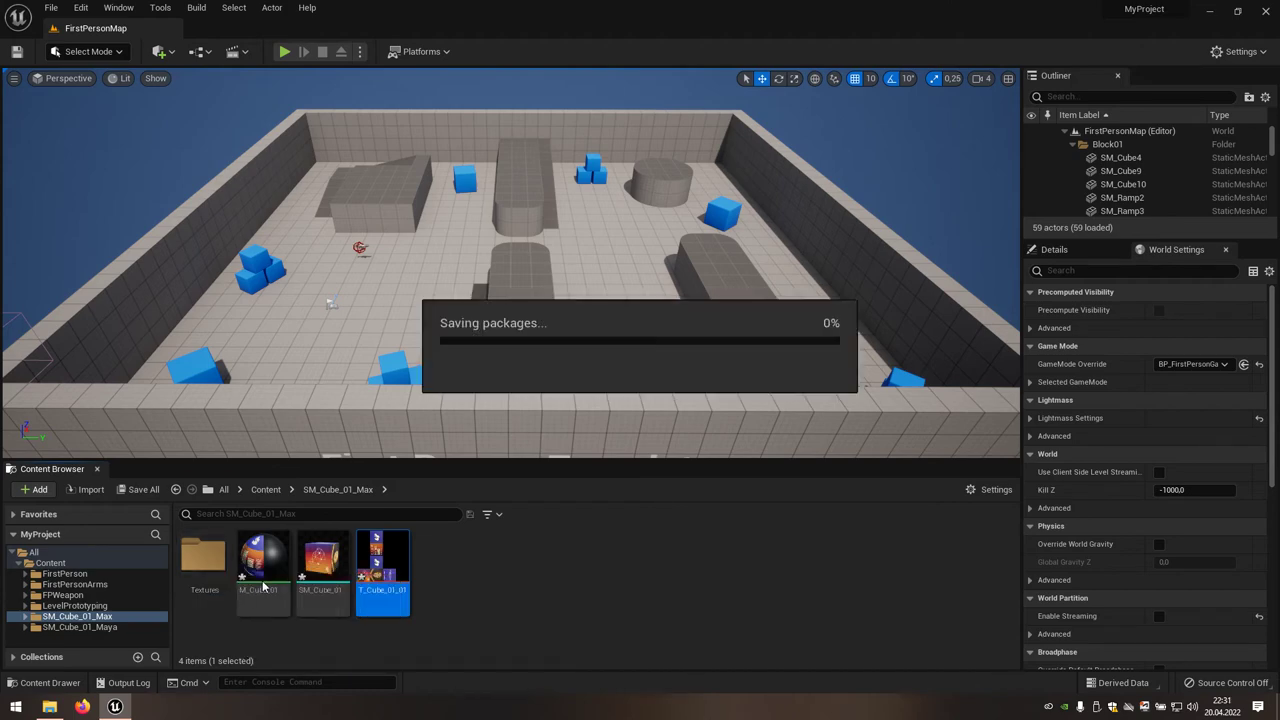
# Create a Materials subfolder, move M_Cube_01 into it, and save the SM_Cube_01 mesh
pyautogui.rightClick(474, 565)
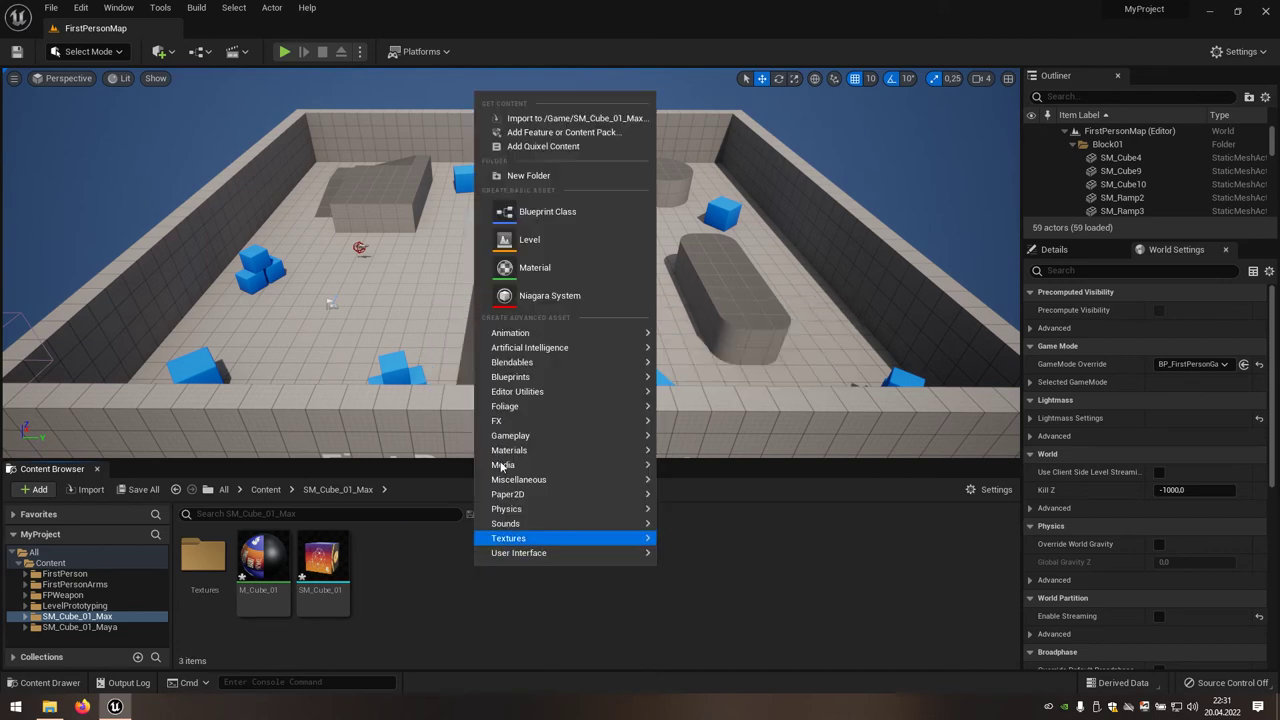
pyautogui.click(533, 176)
pyautogui.write('Materials')
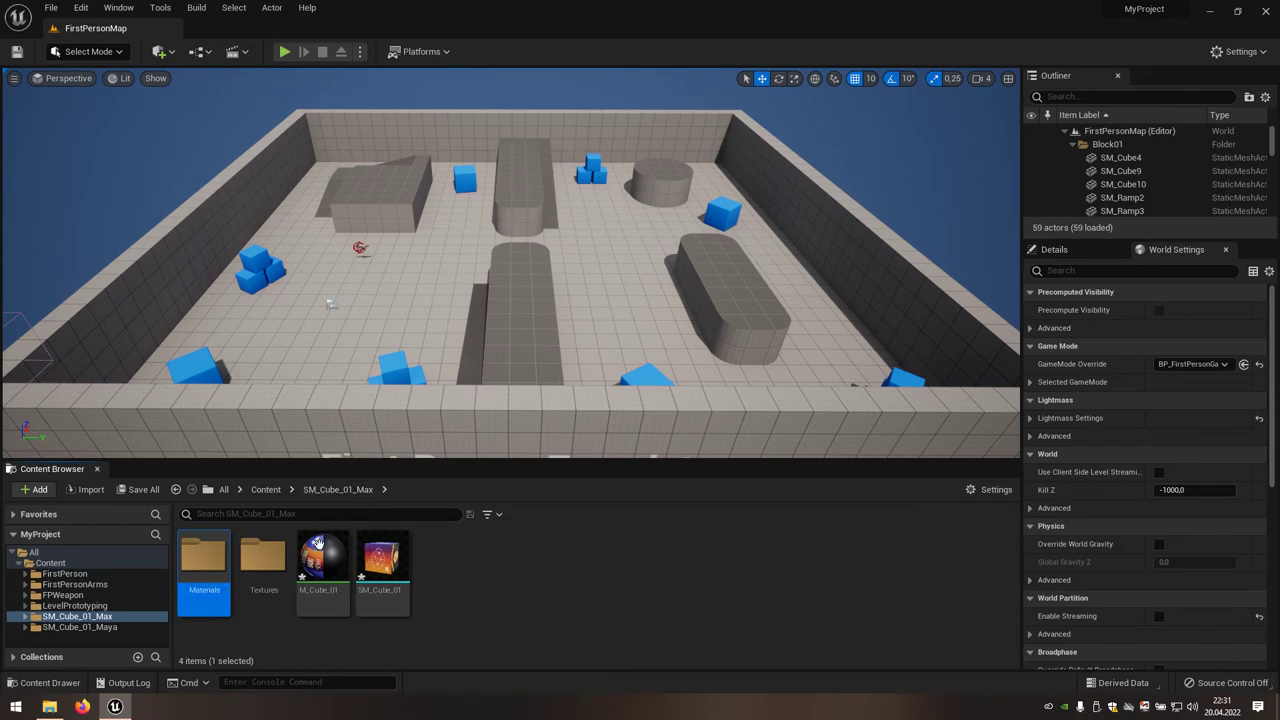
pyautogui.moveTo(326, 545); pyautogui.dragTo(217, 566)
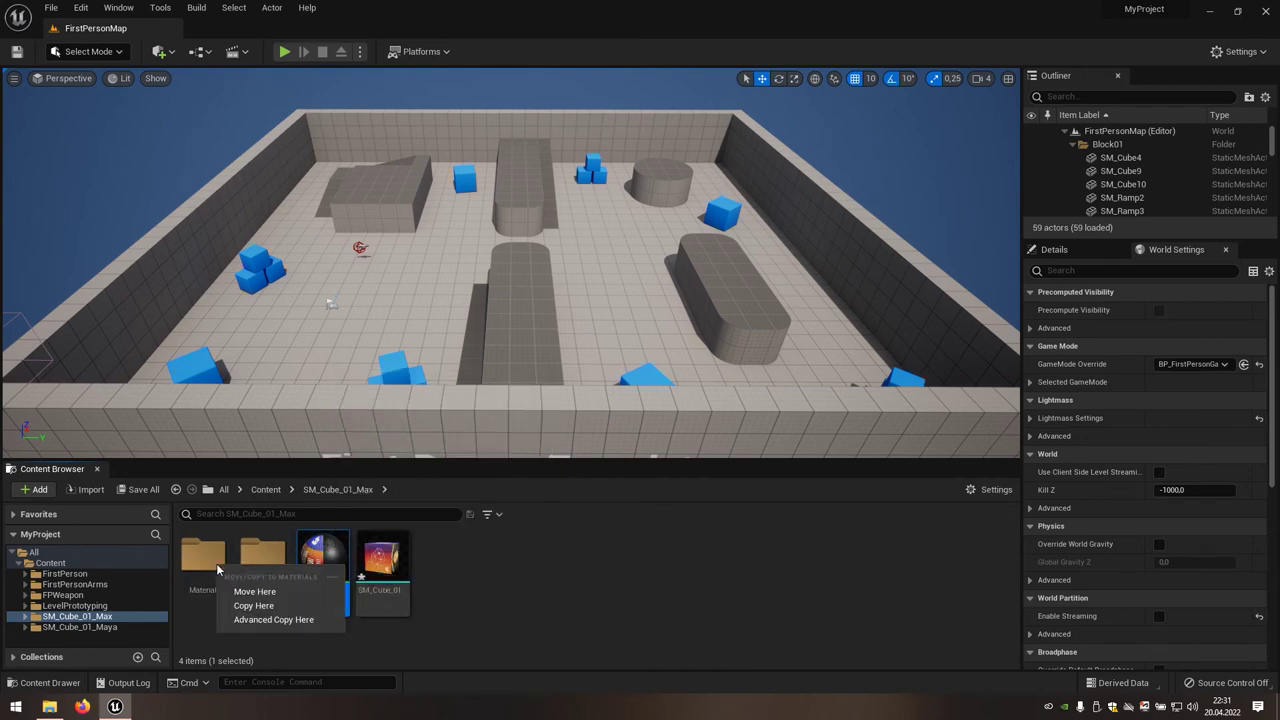
pyautogui.click(234, 592)
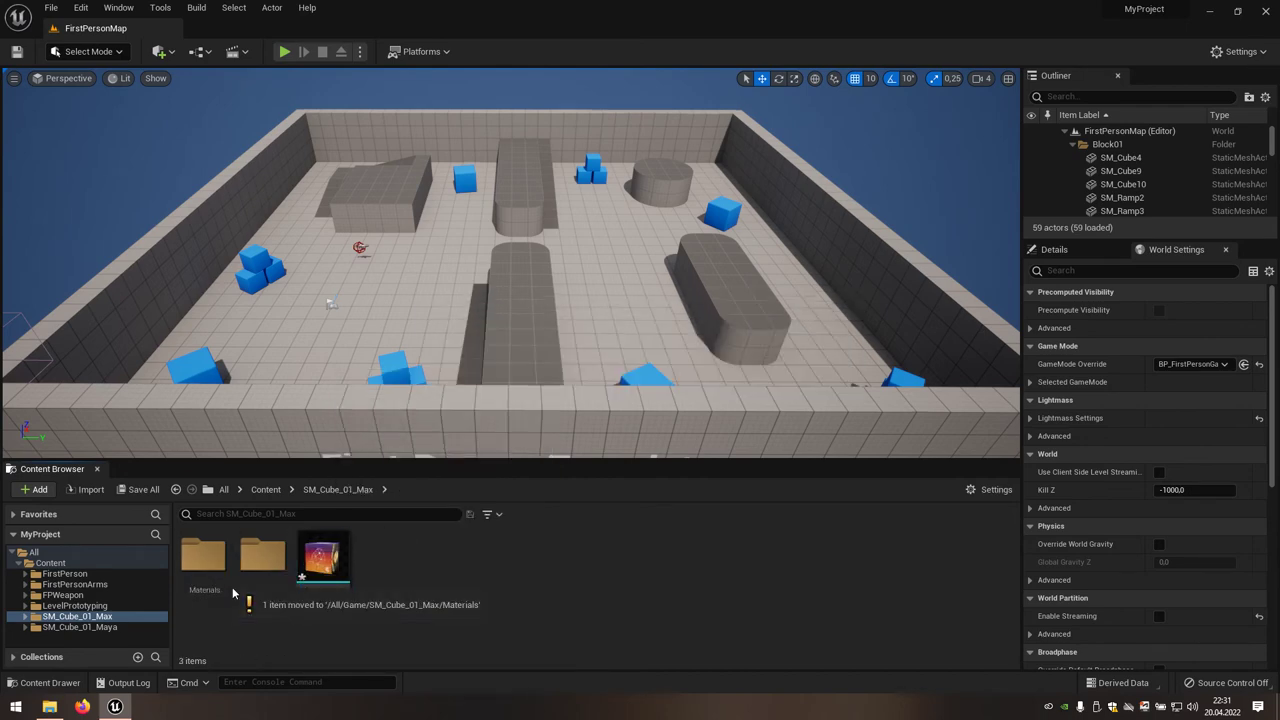
pyautogui.click(140, 491)
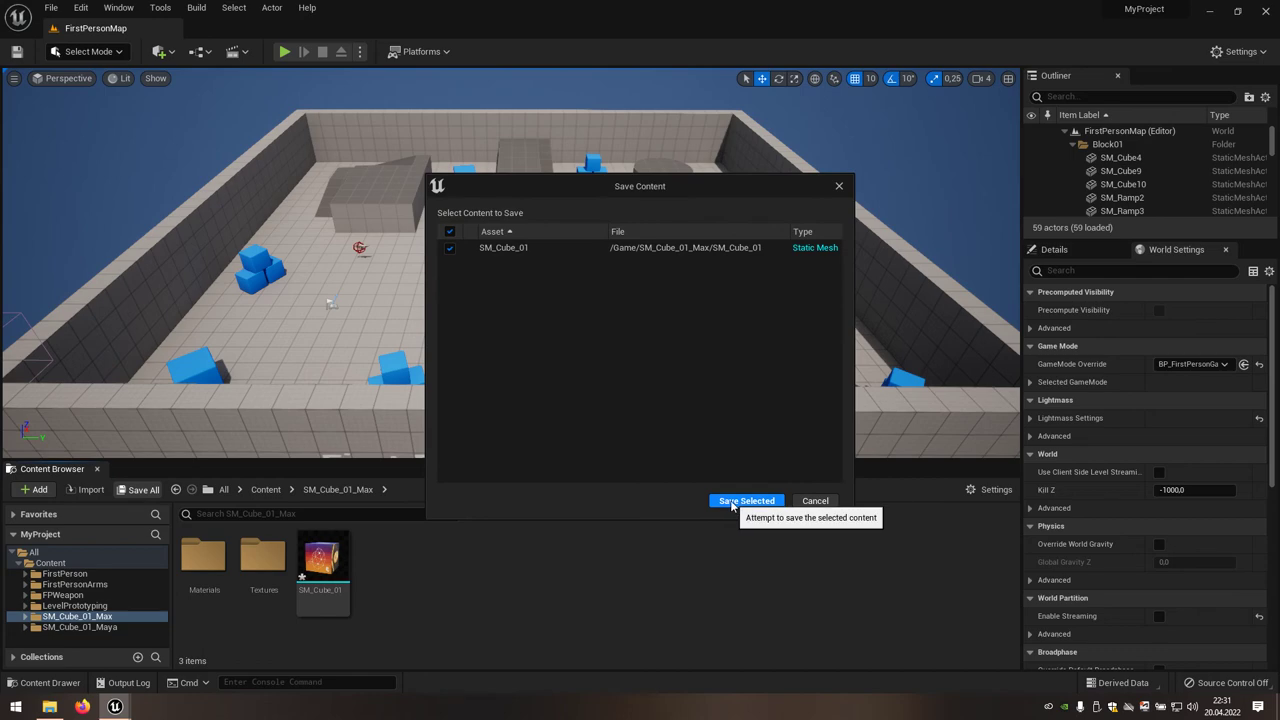
pyautogui.click(731, 503)
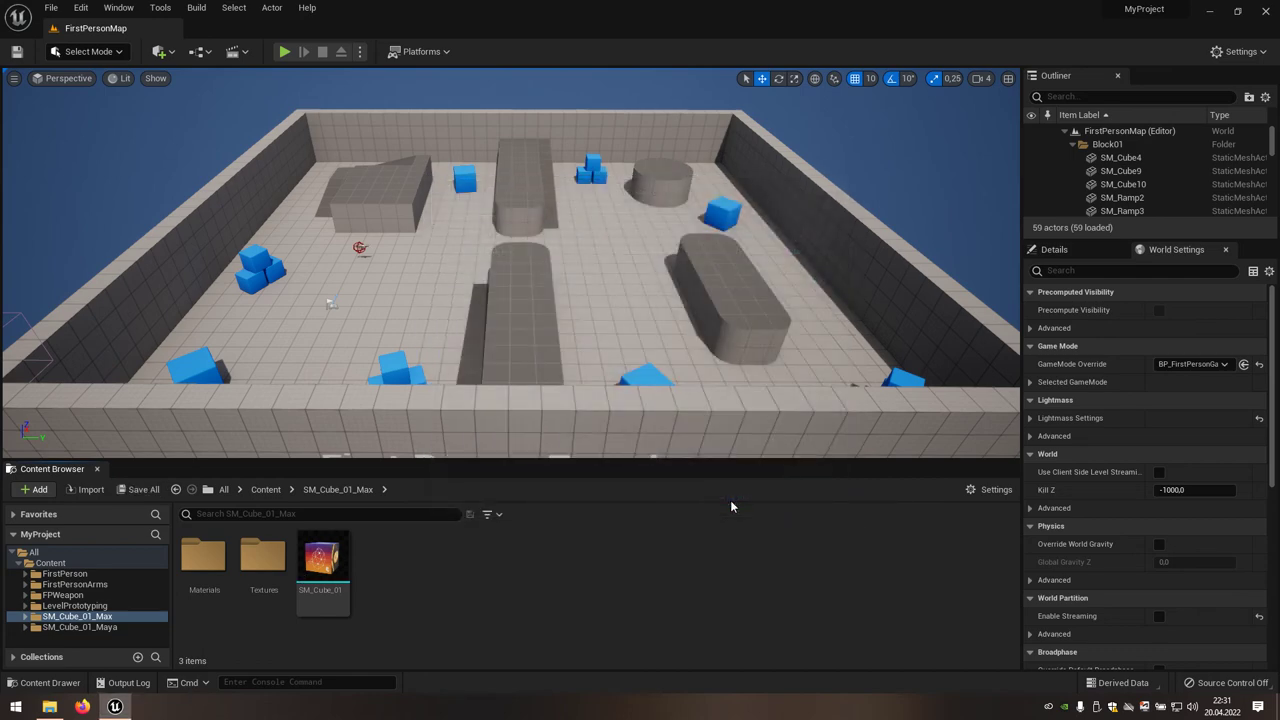
pyautogui.doubleClick(341, 552)
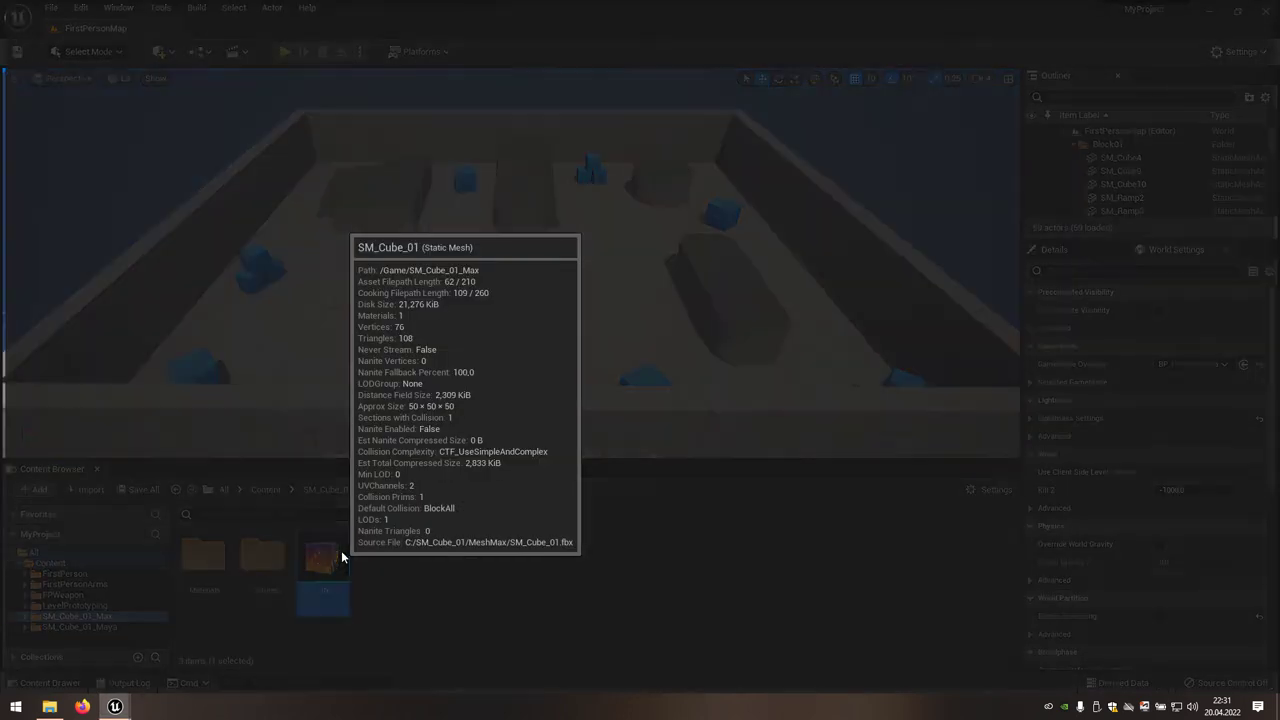
pyautogui.scroll(5, 461, 374)
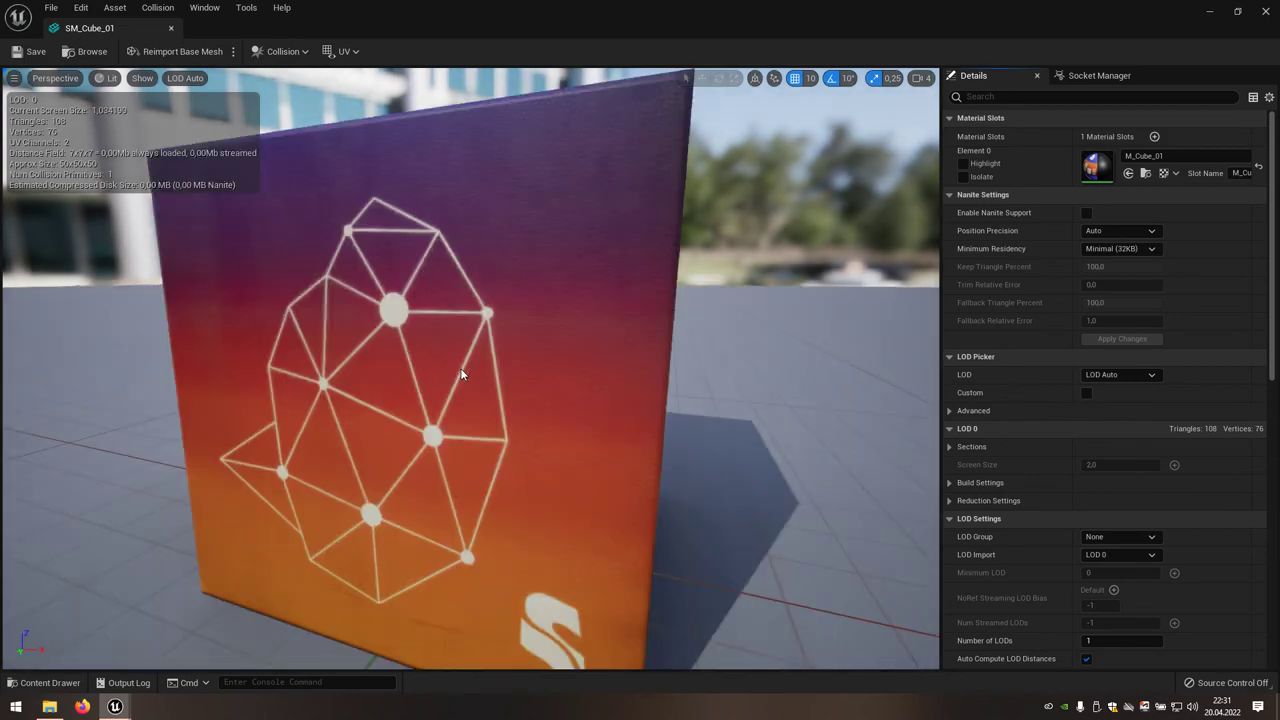
pyautogui.scroll(-5, 461, 374)
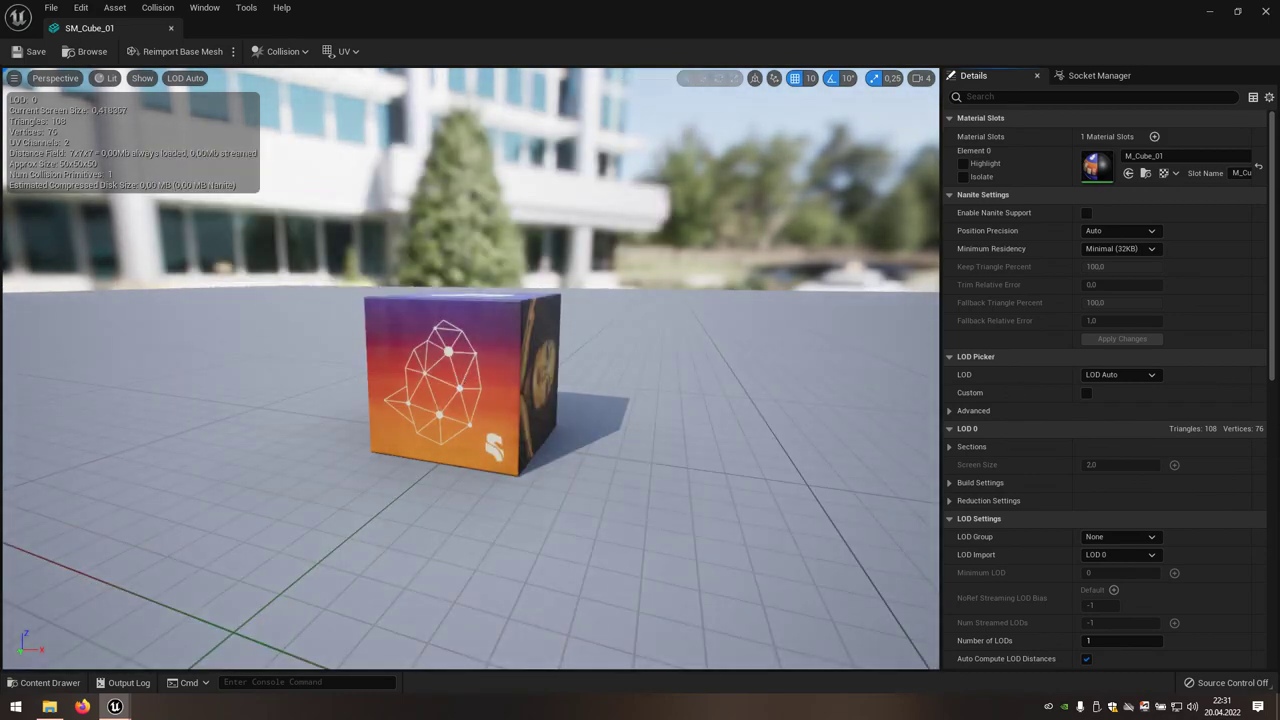
pyautogui.moveTo(461, 374)
pyautogui.mouseDown()
pyautogui.moveTo(361, 330)
pyautogui.moveTo(300, 330)
pyautogui.mouseUp()
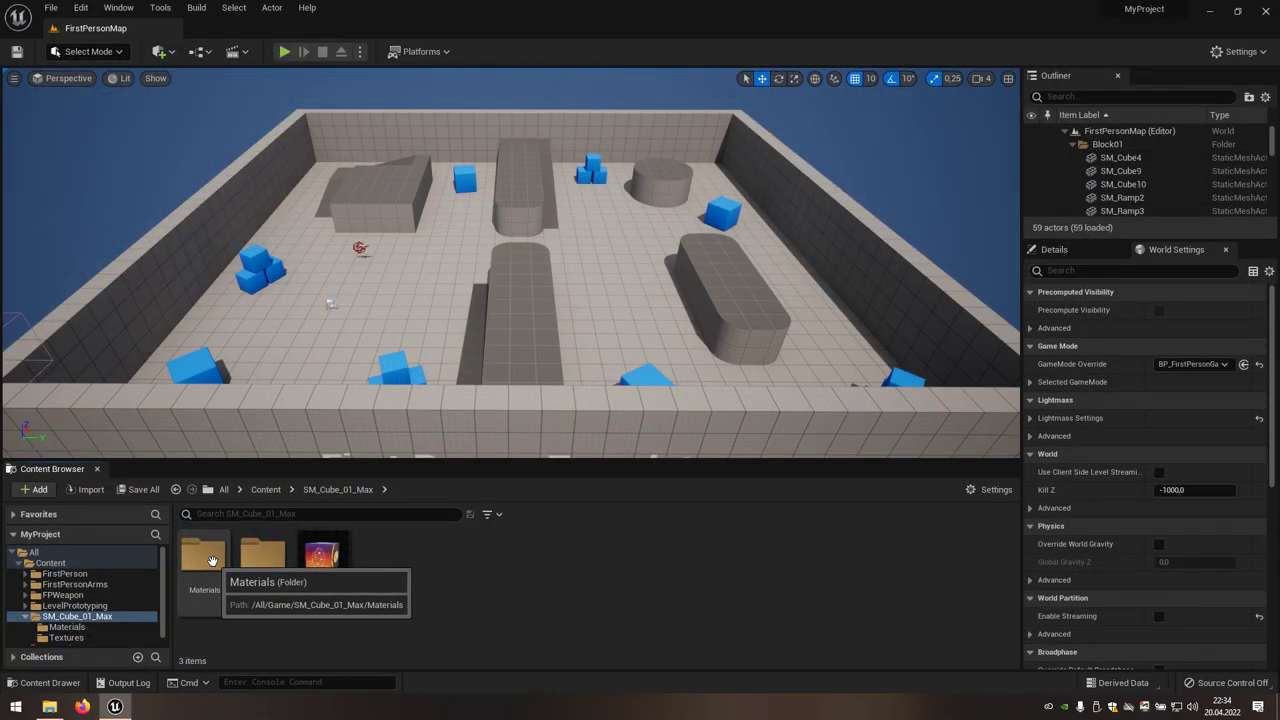
# Open the M_Cube_01 material from the Materials folder and turn its preview sphere to the textured side
pyautogui.doubleClick(211, 561)
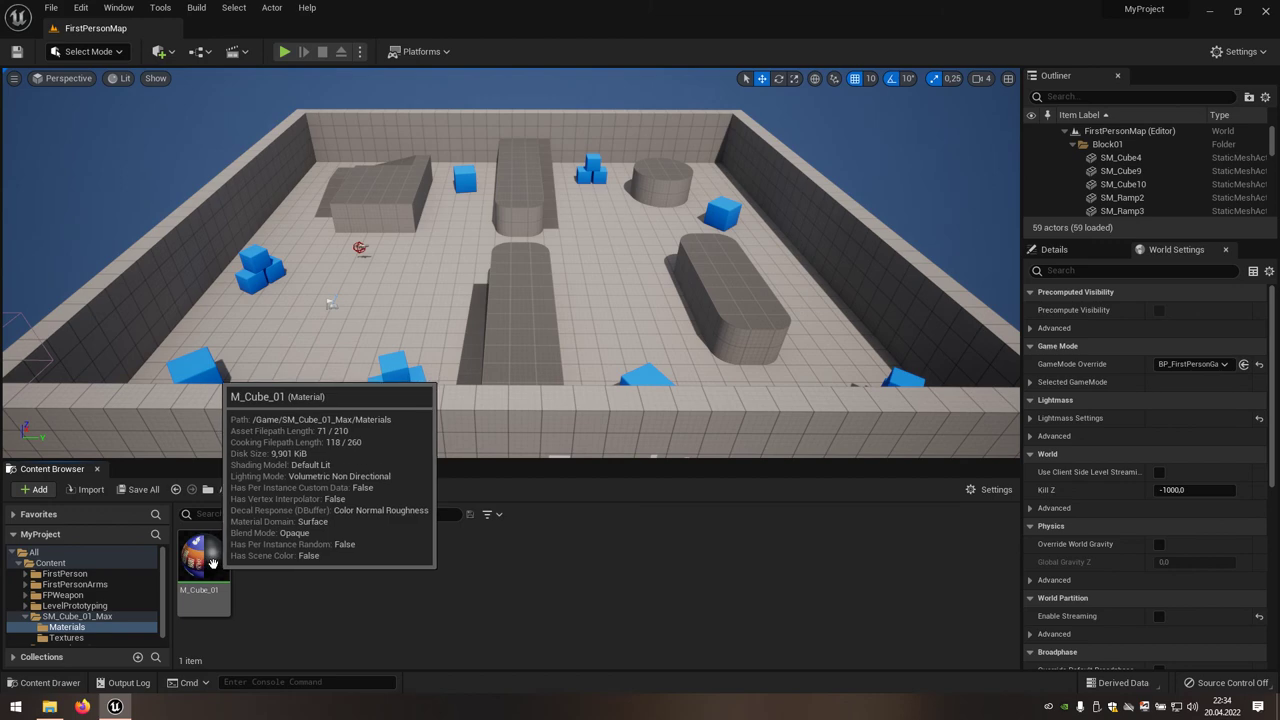
pyautogui.doubleClick(200, 560)
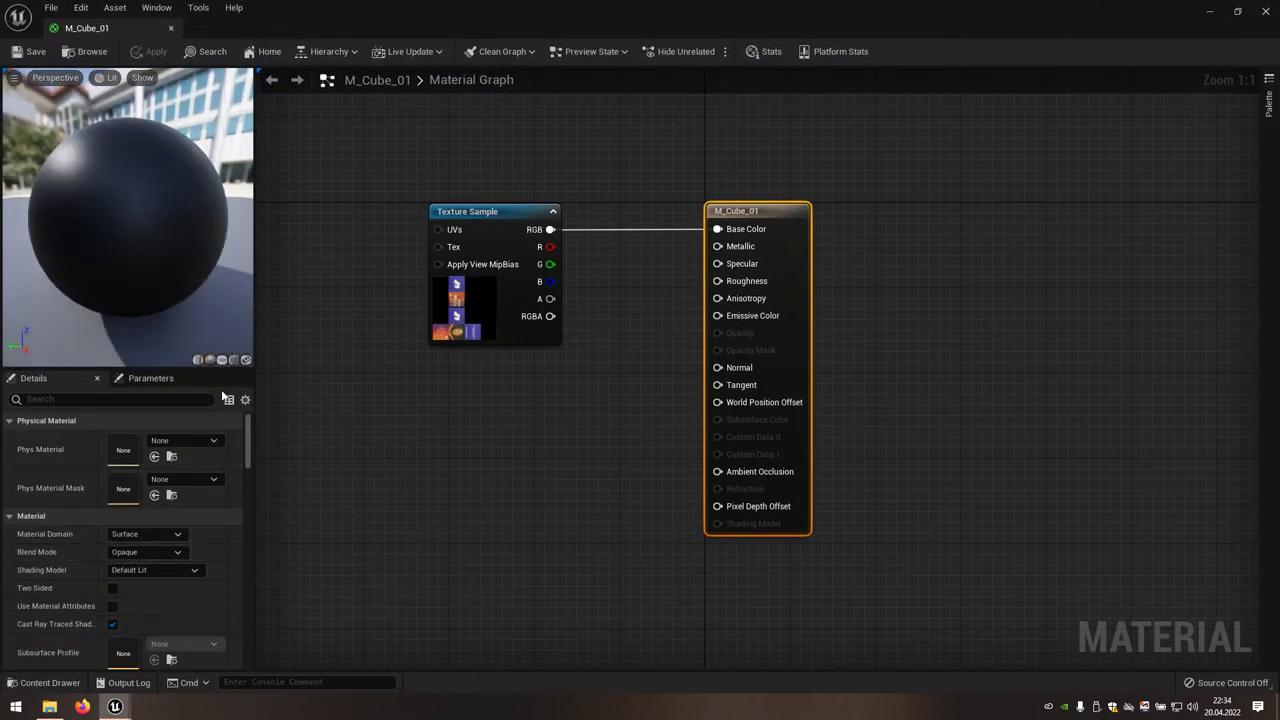
pyautogui.moveTo(119, 242); pyautogui.dragTo(230, 240)
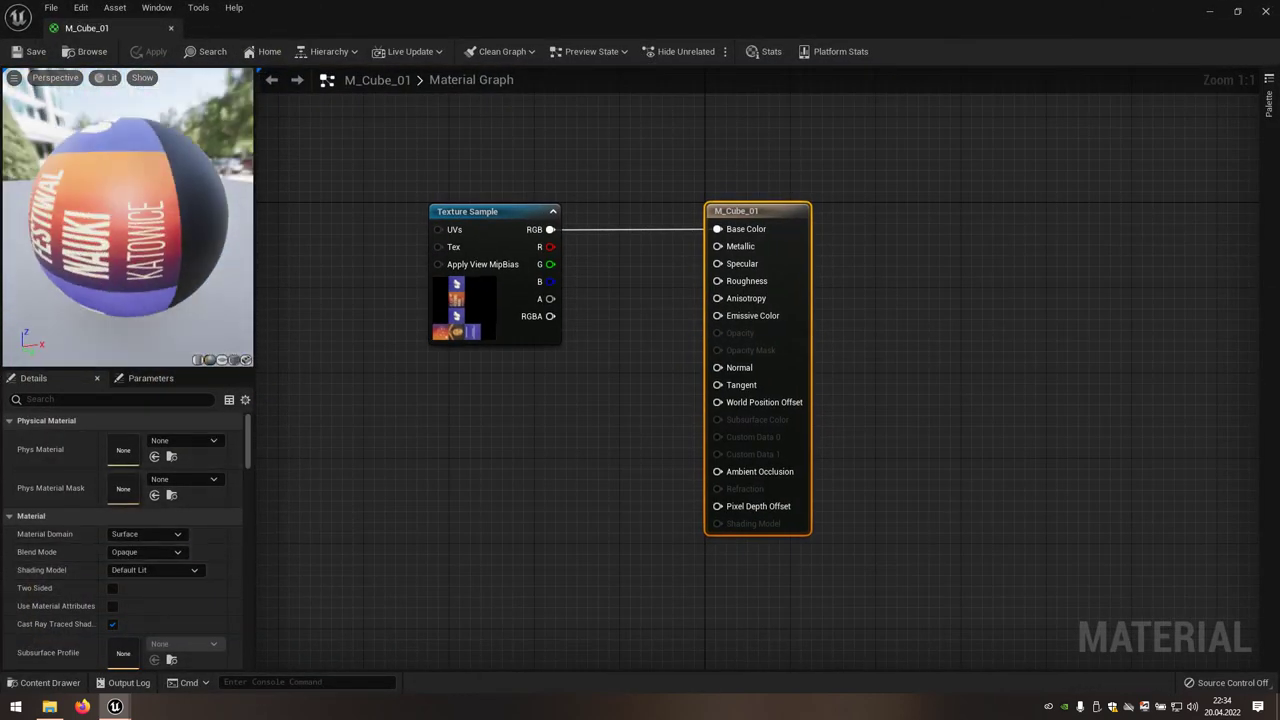
# Add a Constant node to the material graph with value 0.5
pyautogui.rightClick(490, 416)
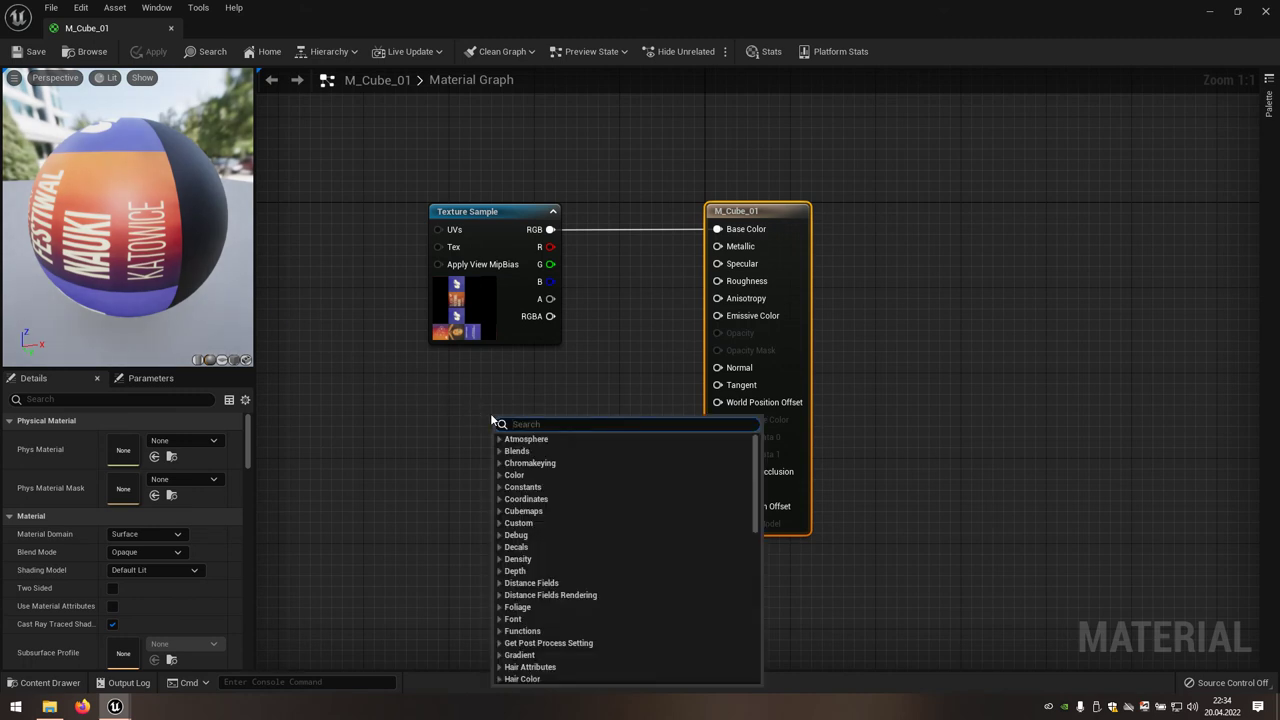
pyautogui.write('con')
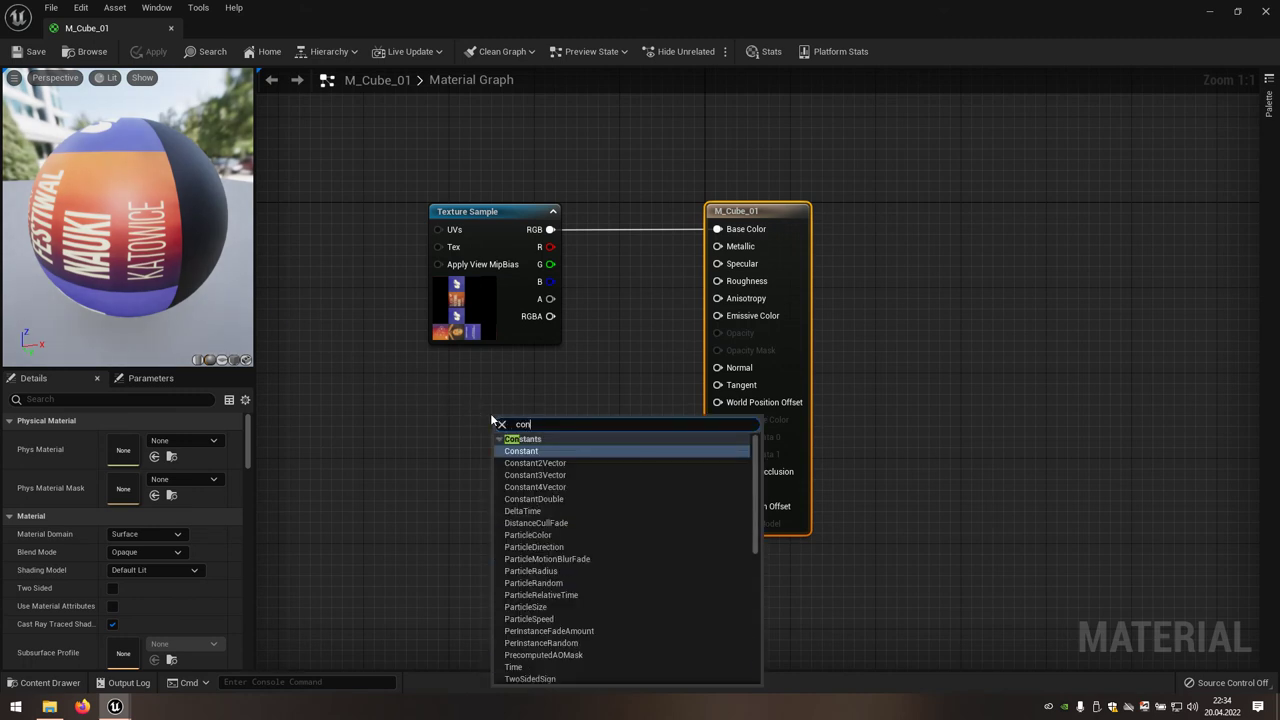
pyautogui.click(537, 452)
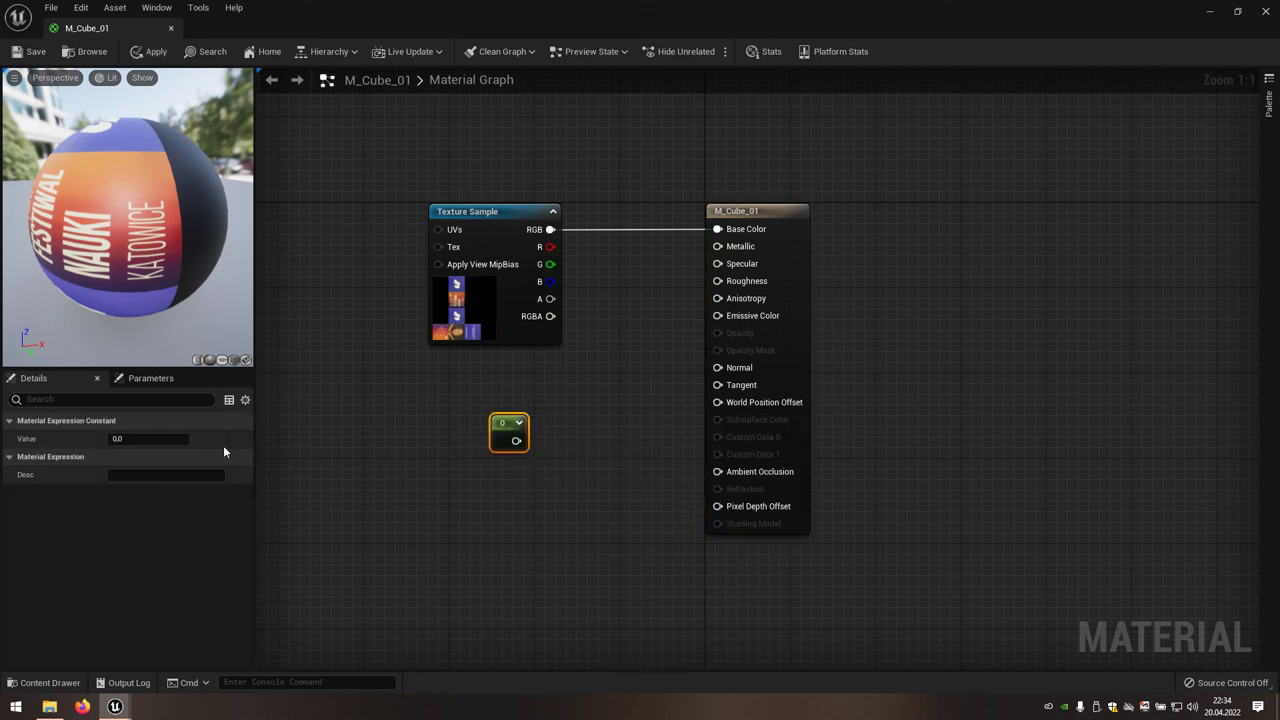
pyautogui.click(159, 441)
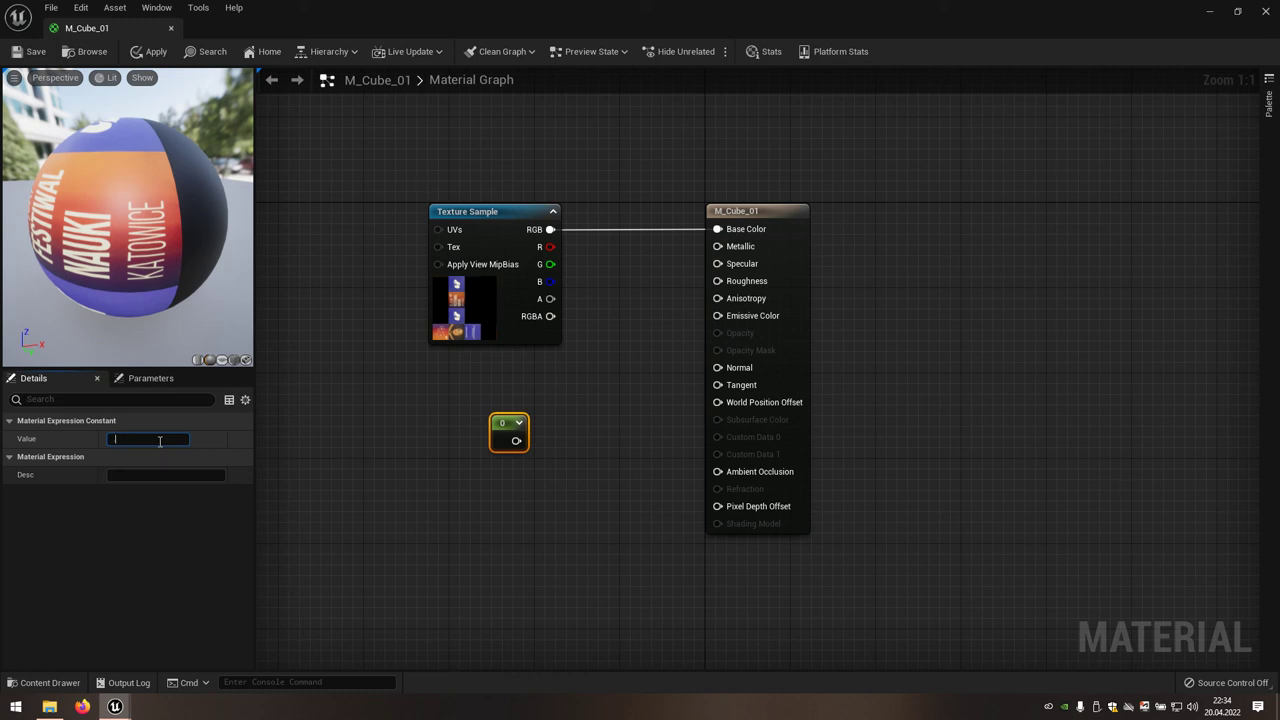
pyautogui.write('0.5')
pyautogui.press('Return')
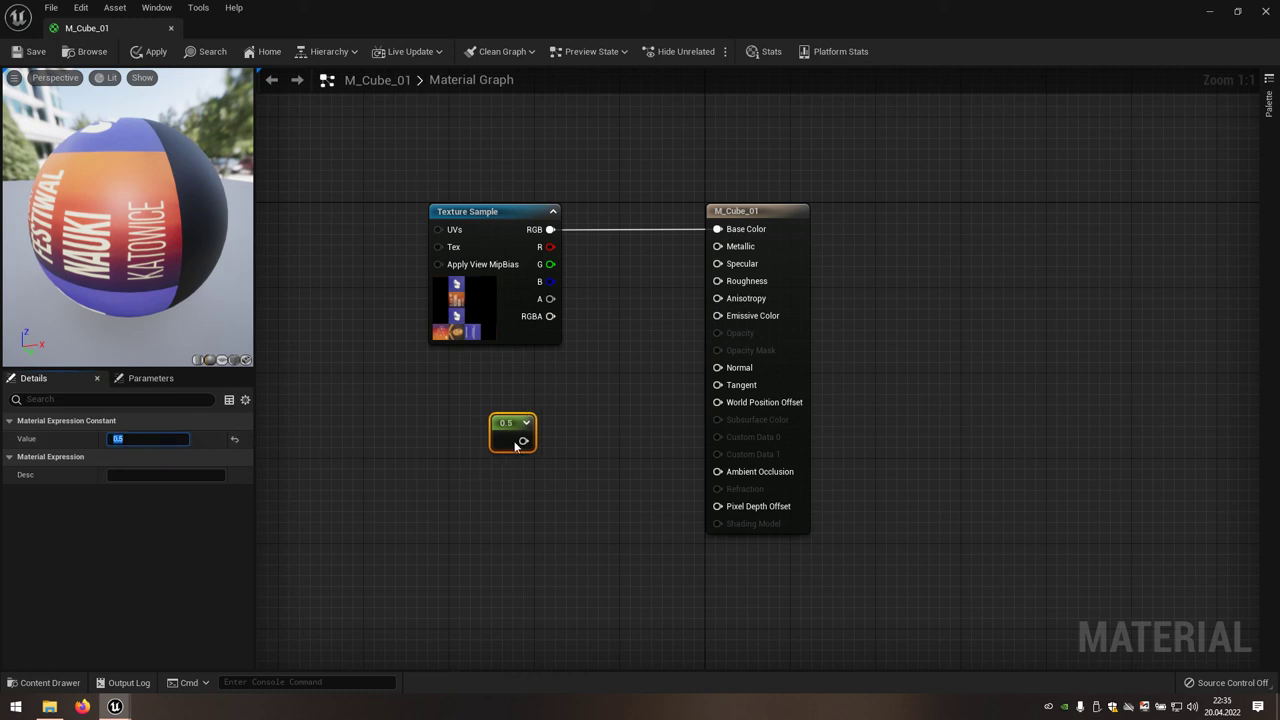
# Wire the 0.5 constant into both Specular and Roughness, then apply the material
pyautogui.moveTo(523, 441); pyautogui.dragTo(716, 268)
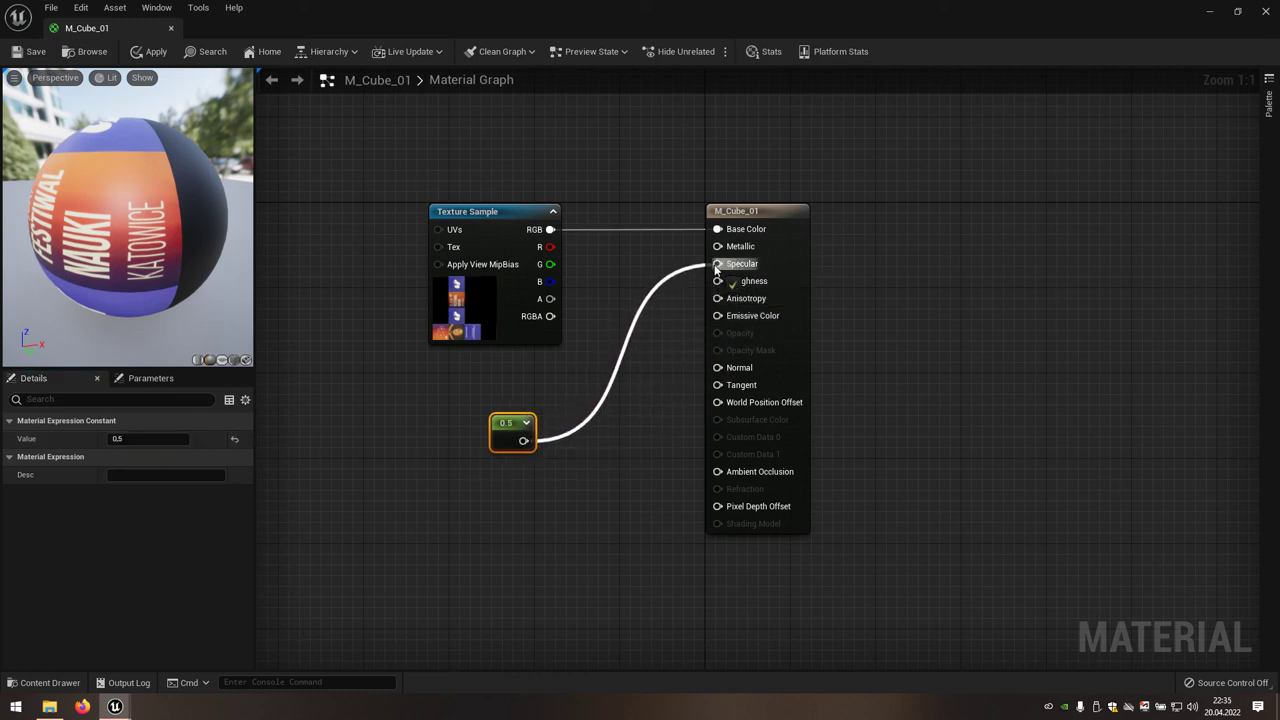
pyautogui.moveTo(523, 441)
pyautogui.mouseDown()
pyautogui.moveTo(680, 327)
pyautogui.moveTo(717, 281)
pyautogui.mouseUp()
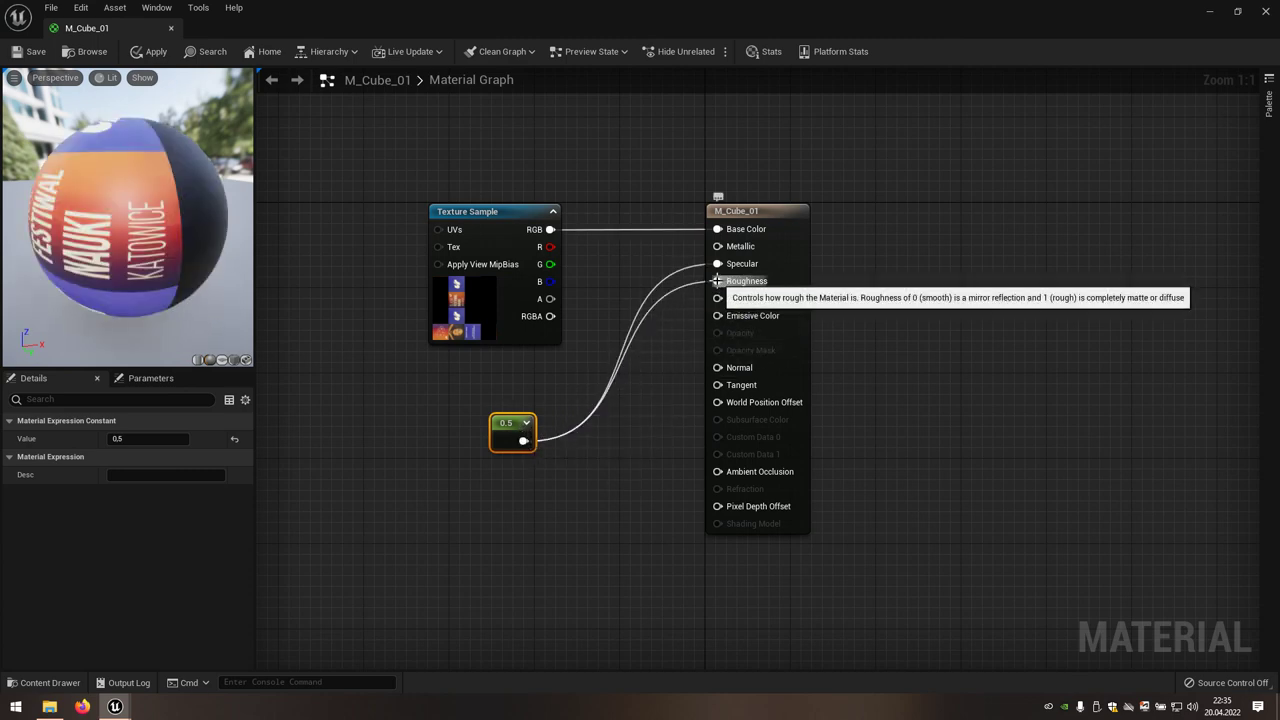
pyautogui.click(138, 53)
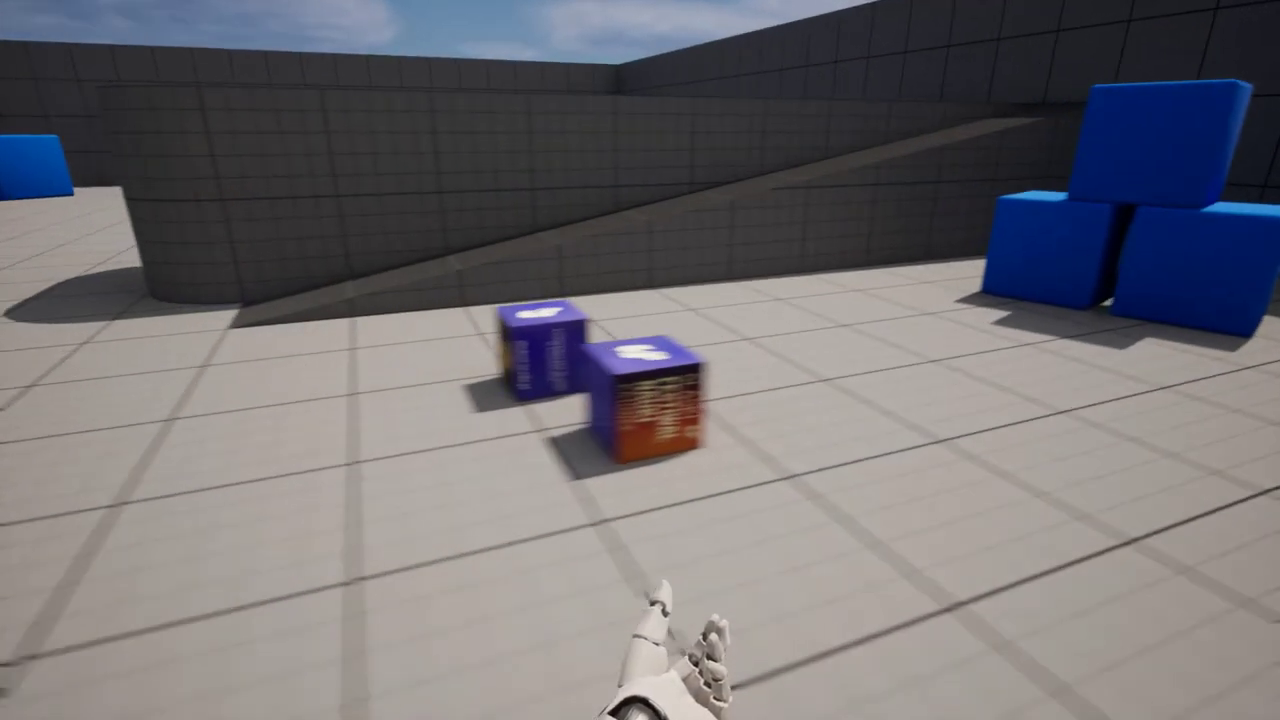
# Walk forward in the running level toward the two festival-textured SM_Cube_01 cubes
pyautogui.press('w')
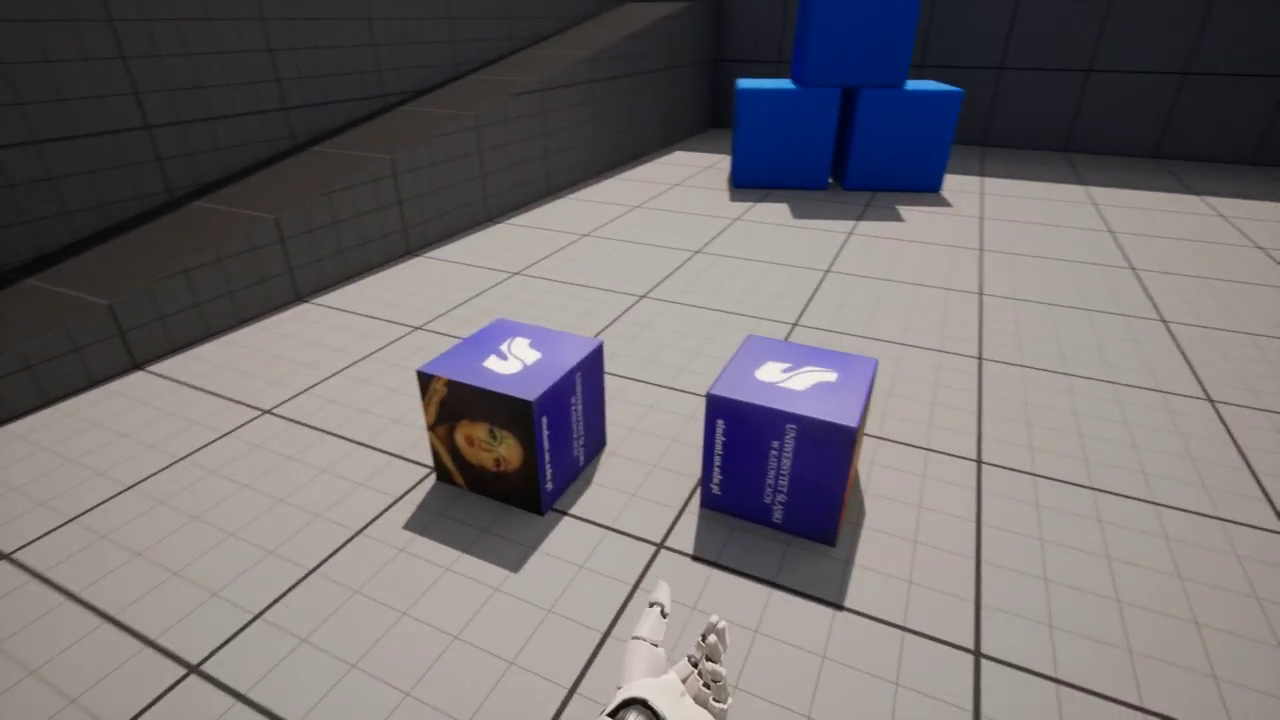